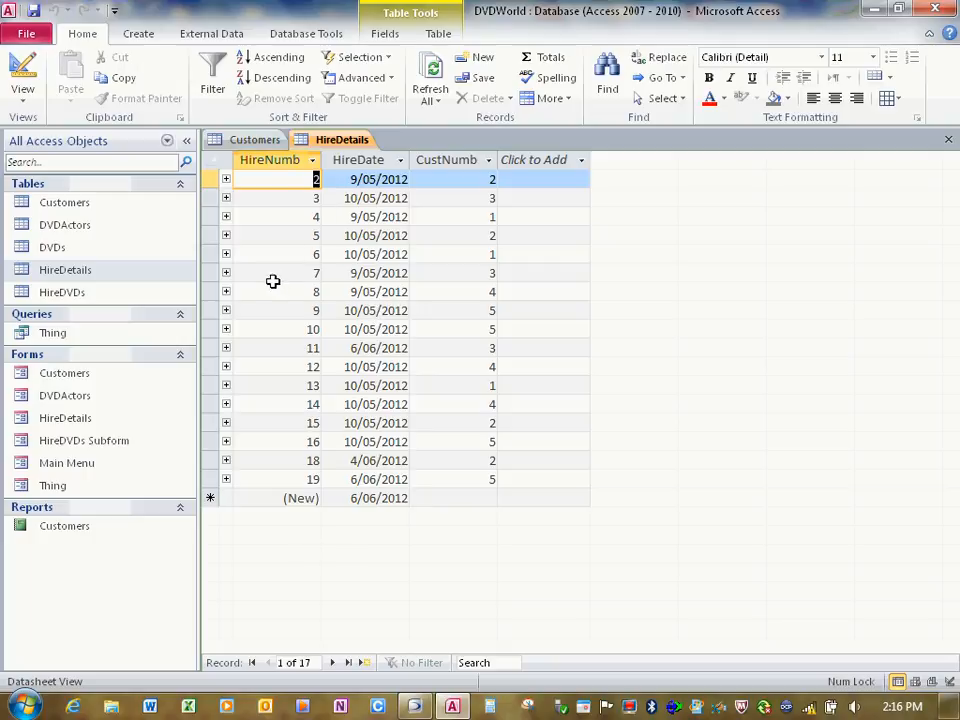
Examine the DVD numbers recorded under hire 6 in the HireDetails table, leaving the record collapsed
click(226, 254)
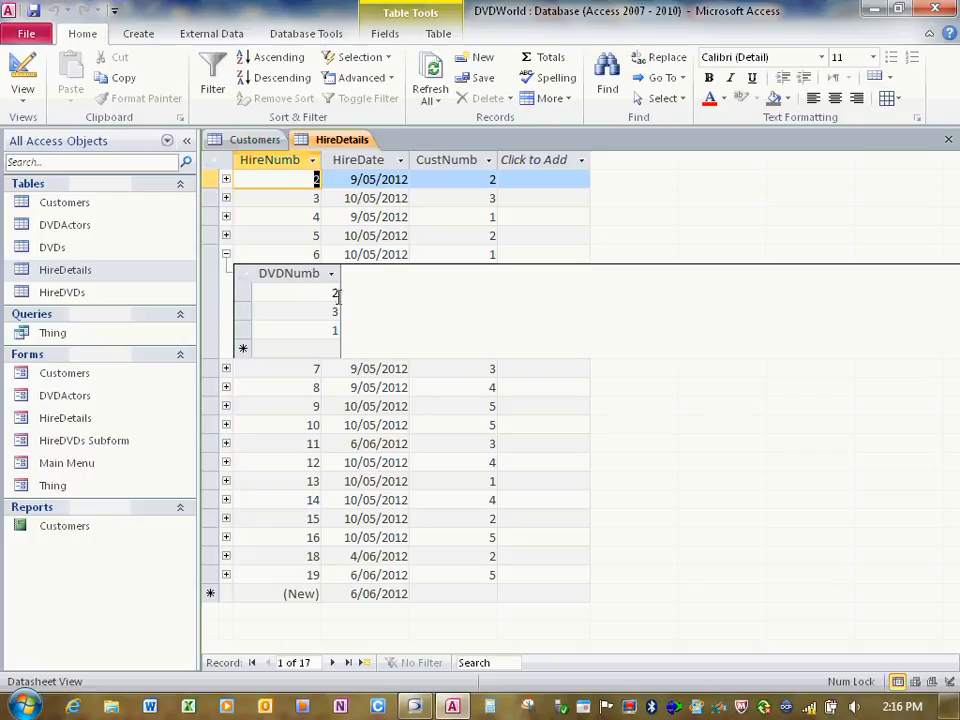
click(226, 255)
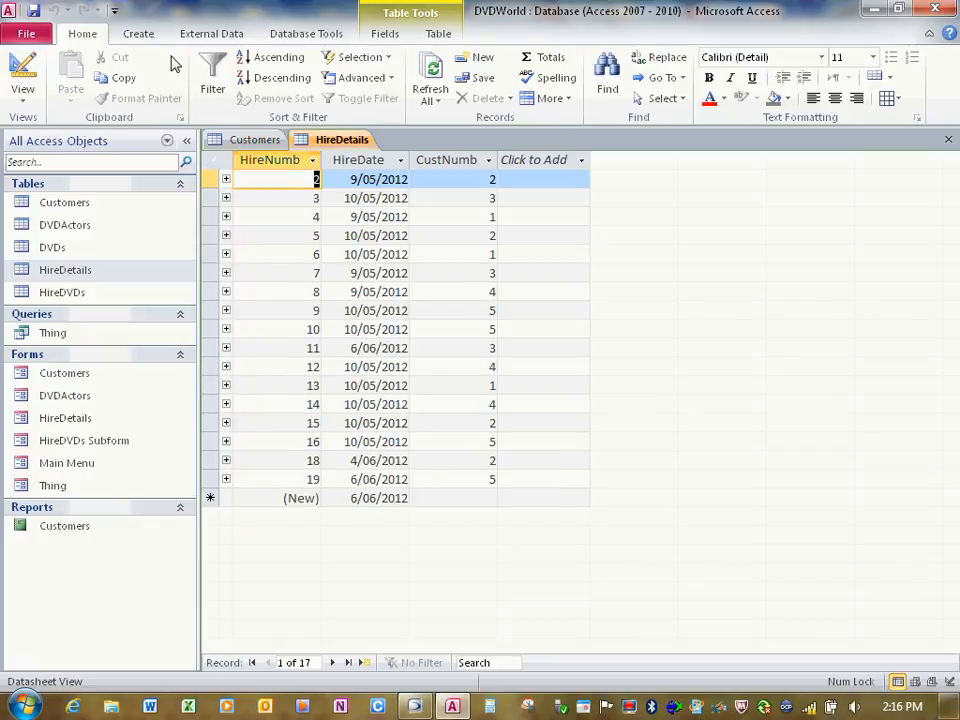
Create a new query in Design view containing the Customers, DVDs, HireDetails and HireDVDs tables
click(138, 33)
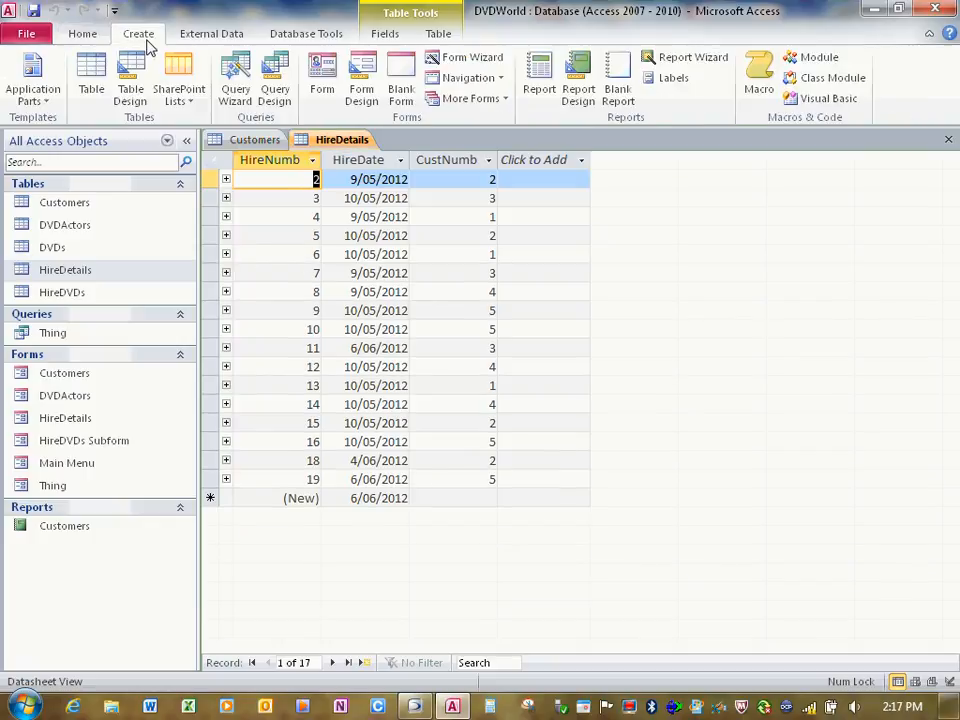
click(276, 92)
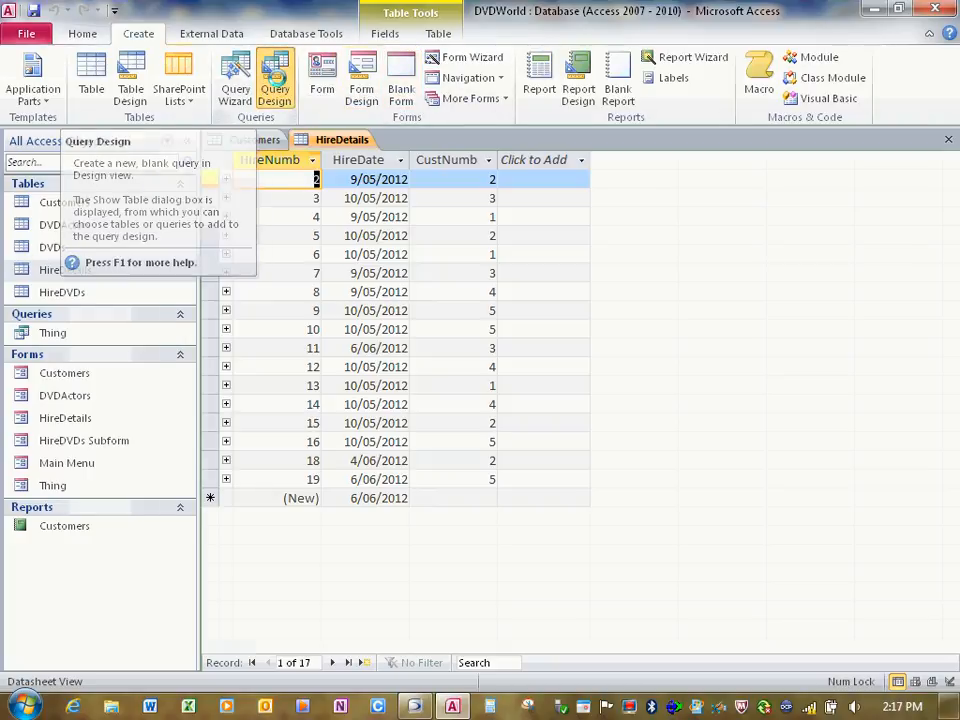
drag(460, 410, 641, 180)
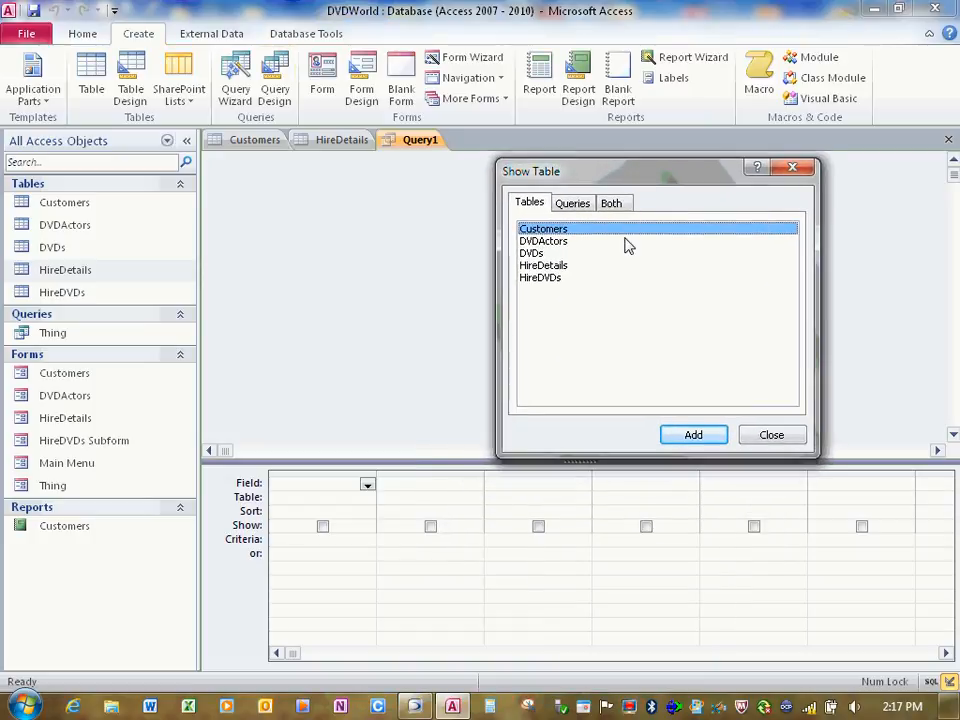
ctrl+click(538, 254)
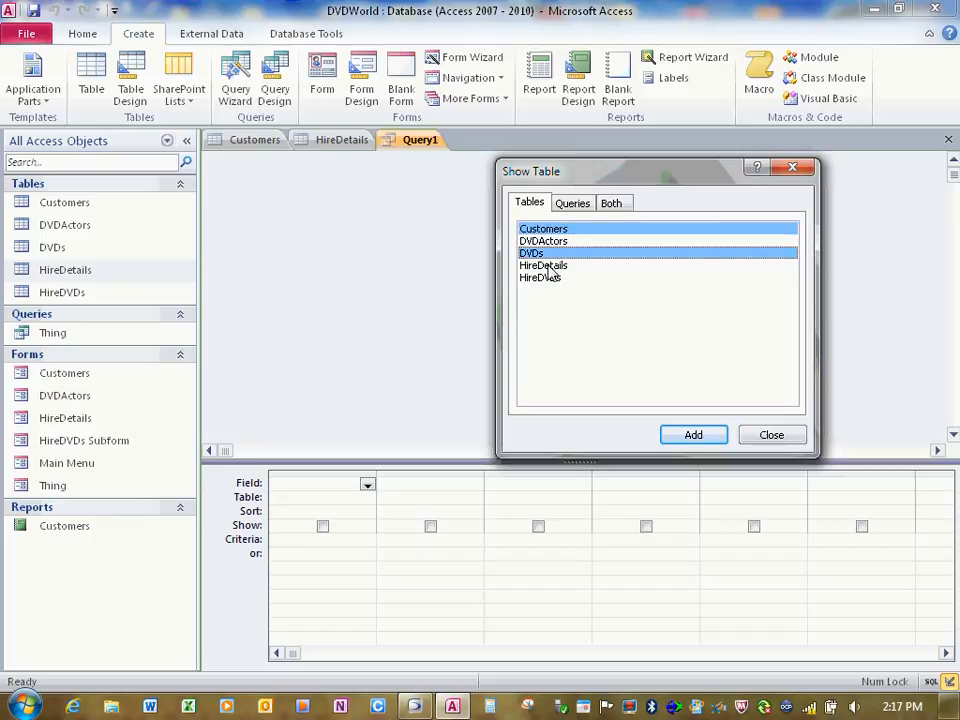
ctrl+click(546, 266)
ctrl+click(550, 278)
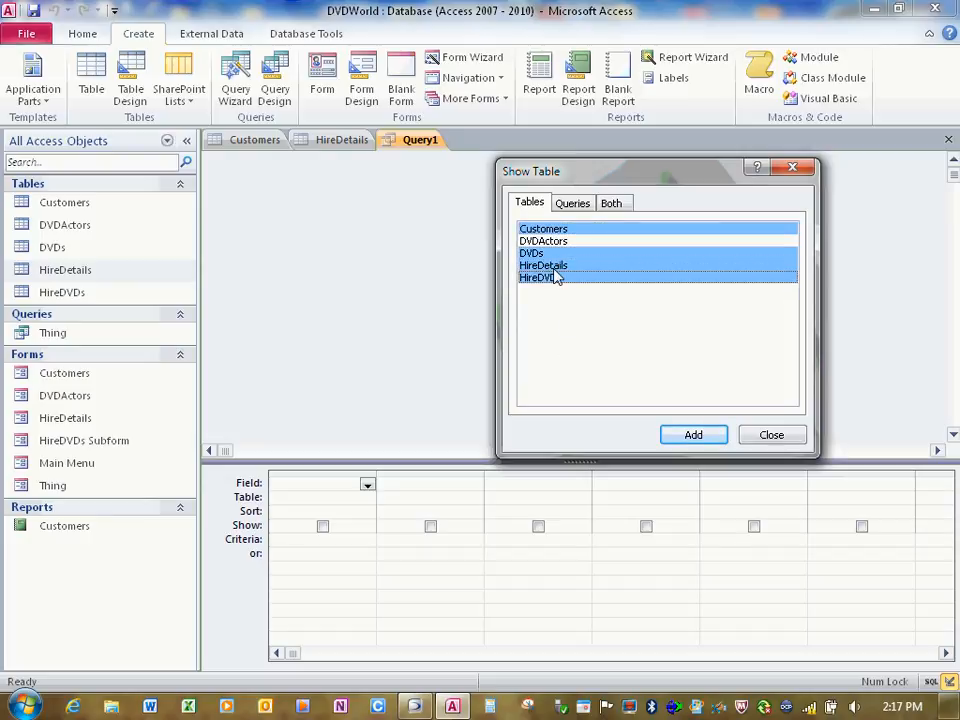
click(694, 435)
click(771, 438)
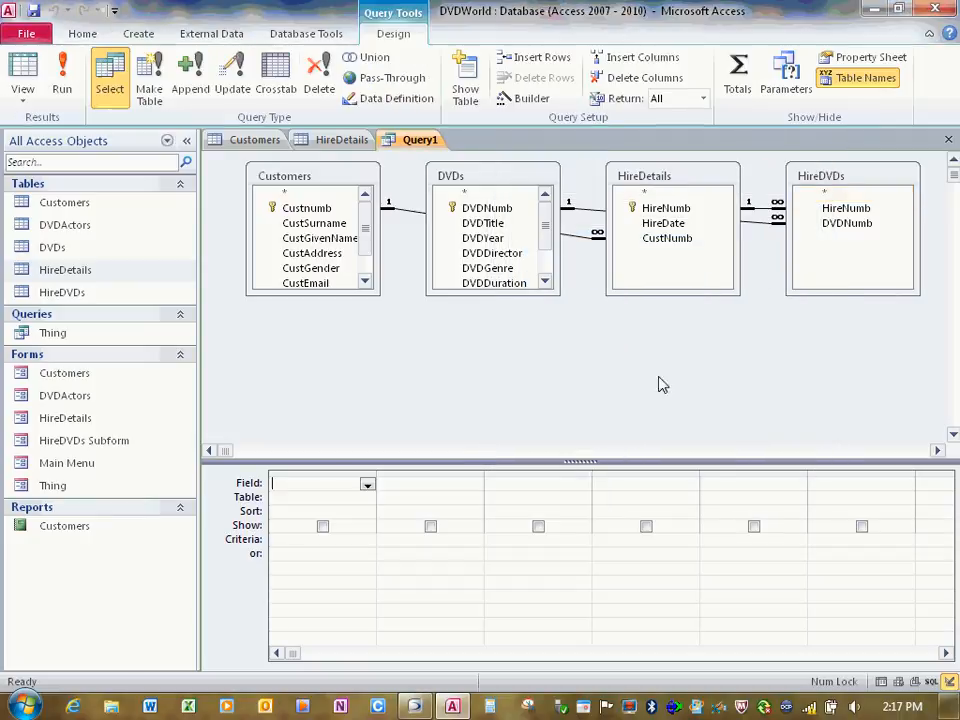
Add CustGivenName and CustSurname from Customers and DVDHireFee from DVDs to the query grid, enlarging the DVDs field list
click(491, 228)
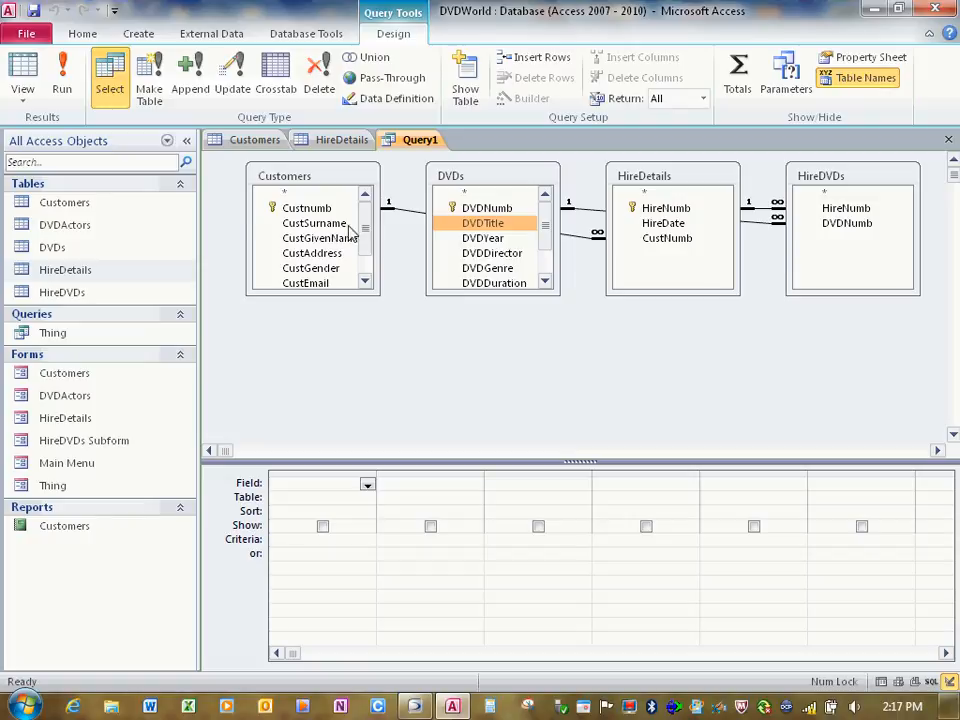
drag(330, 245, 321, 487)
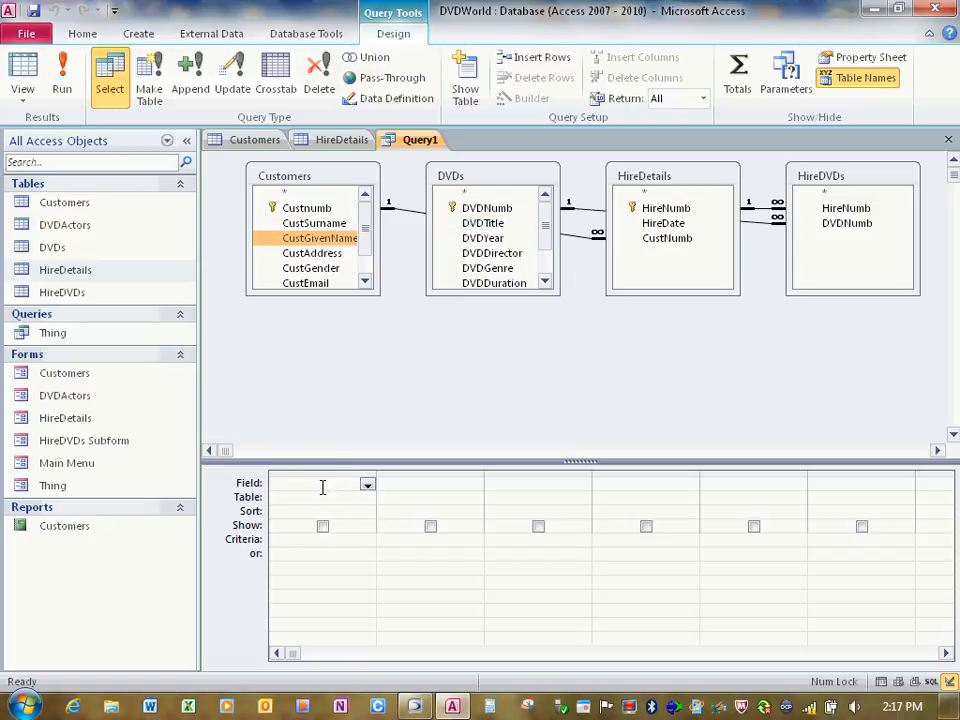
drag(314, 223, 428, 490)
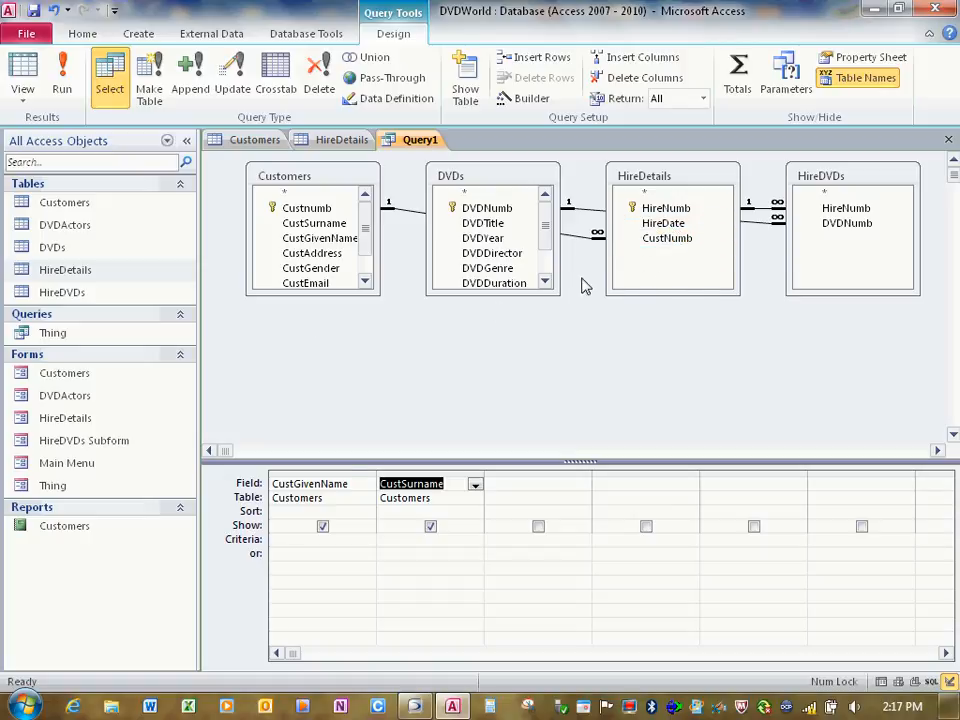
drag(508, 294, 510, 367)
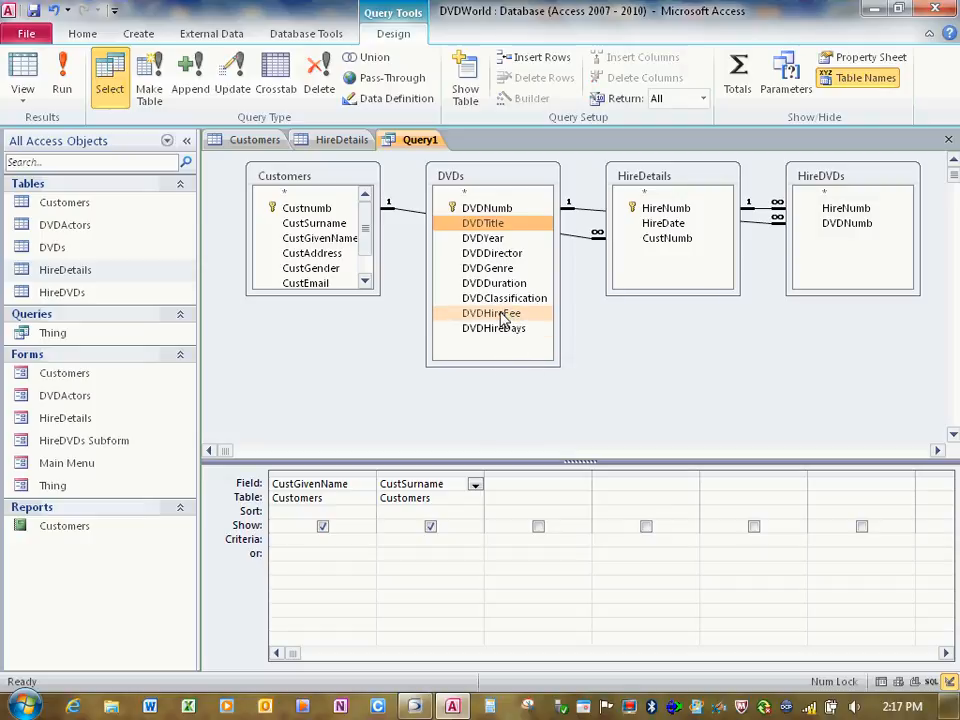
drag(493, 313, 520, 490)
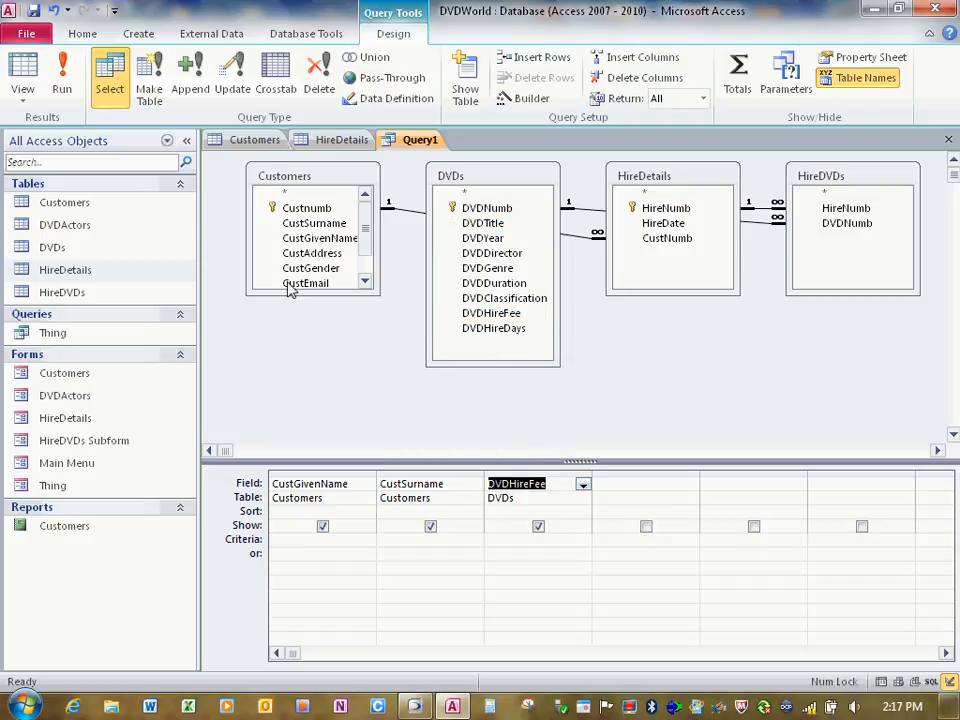
Display the query's datasheet and look through the hire fee rows for each customer
click(24, 72)
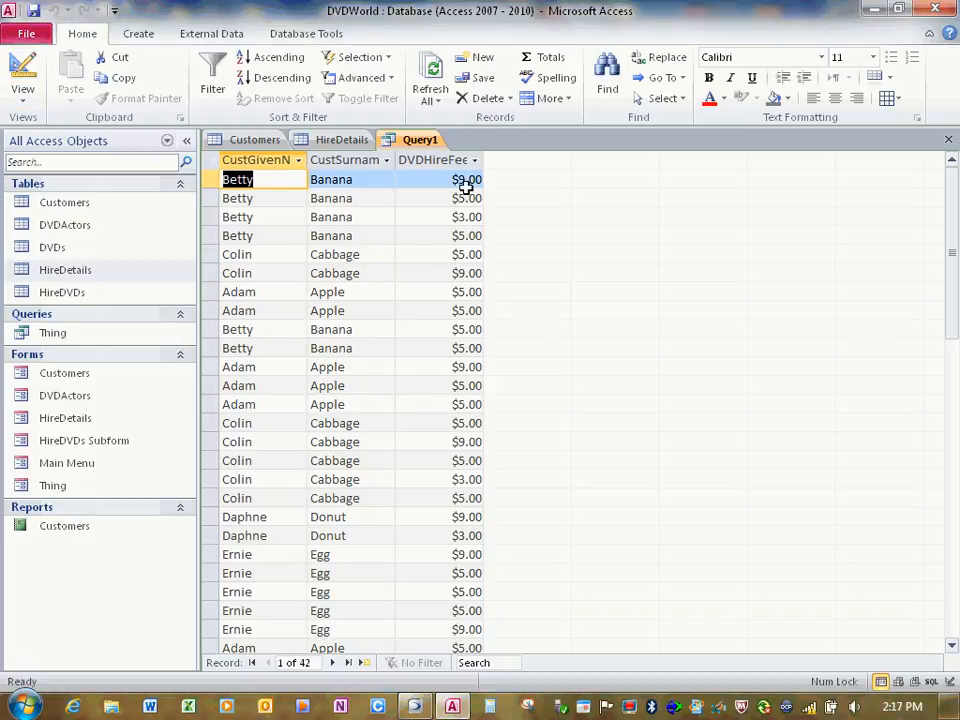
scroll(446, 367, down, 3)
scroll(446, 367, down, 4)
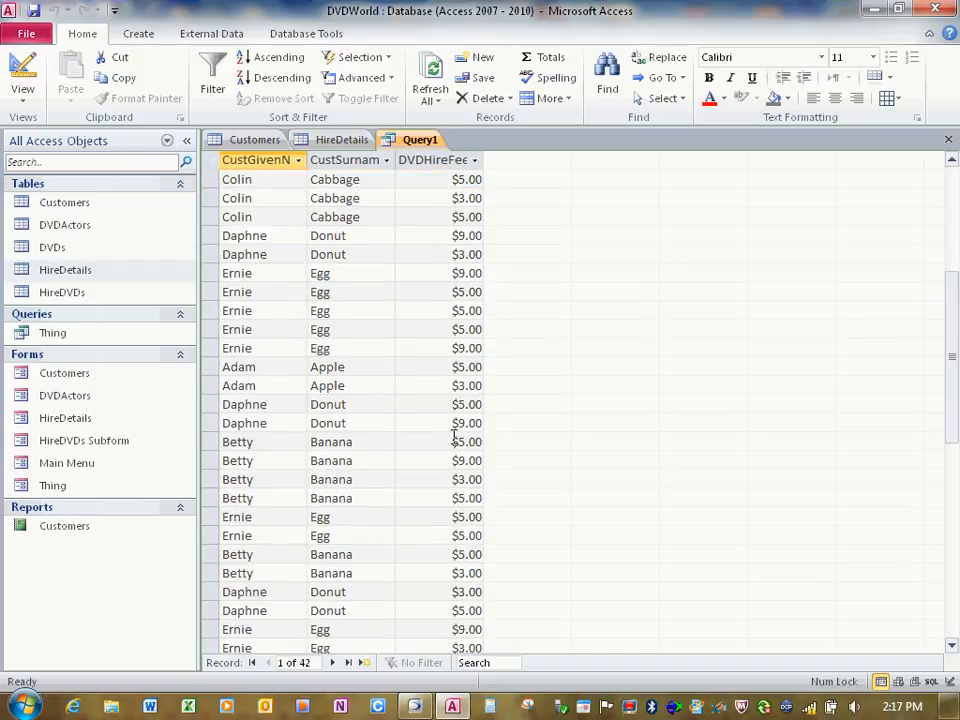
scroll(452, 422, up, 3)
scroll(452, 438, up, 4)
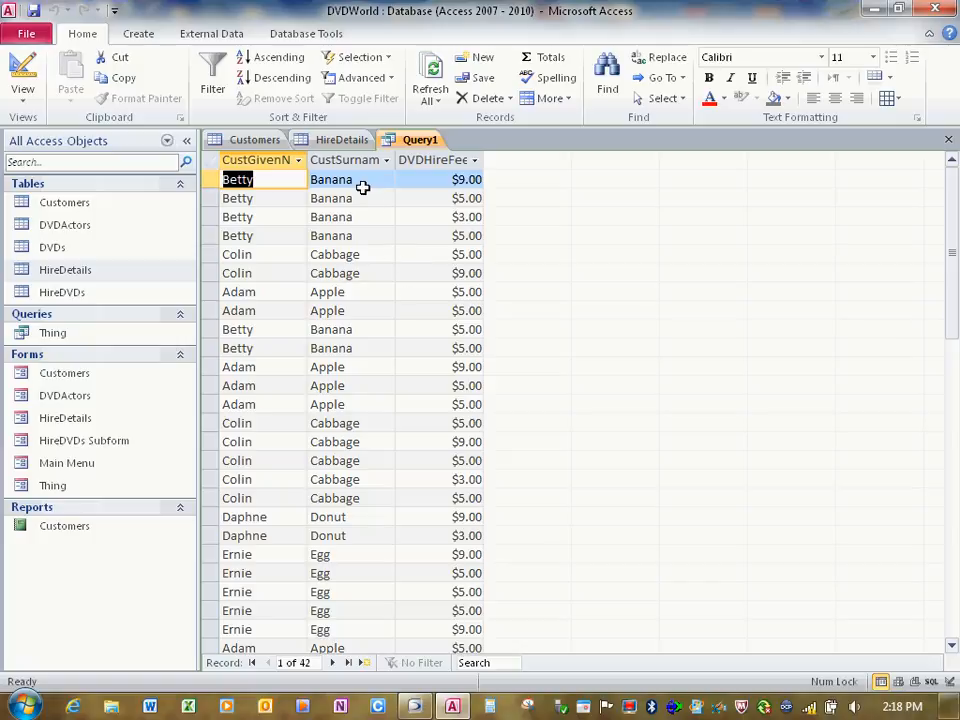
Return to the query design, turn on totals, set DVDHireFee to Sum and display the grouped results
click(22, 72)
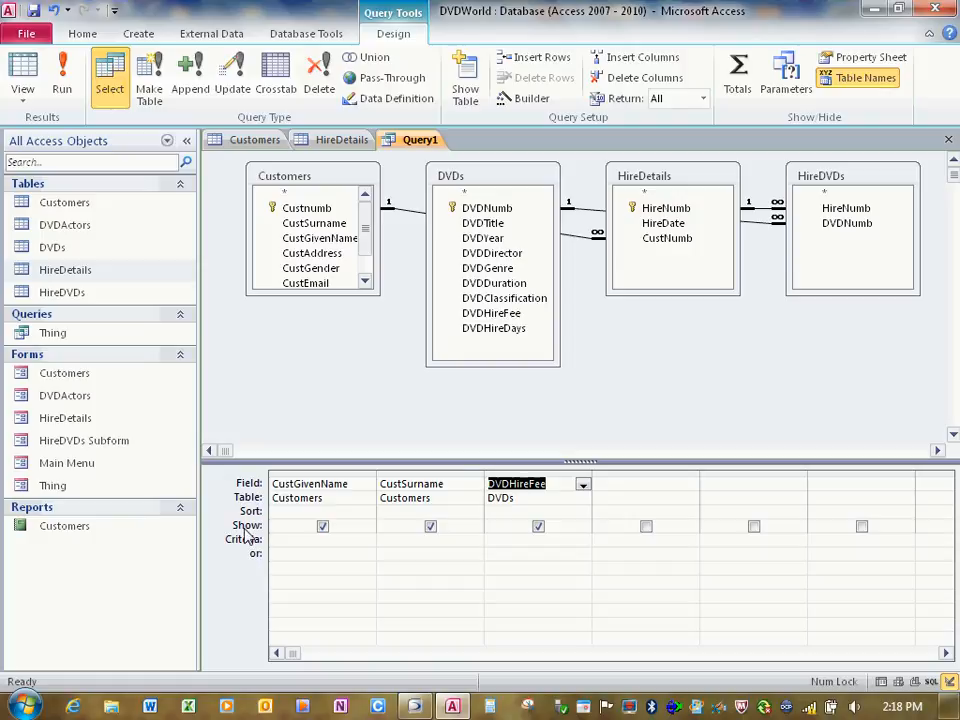
click(738, 75)
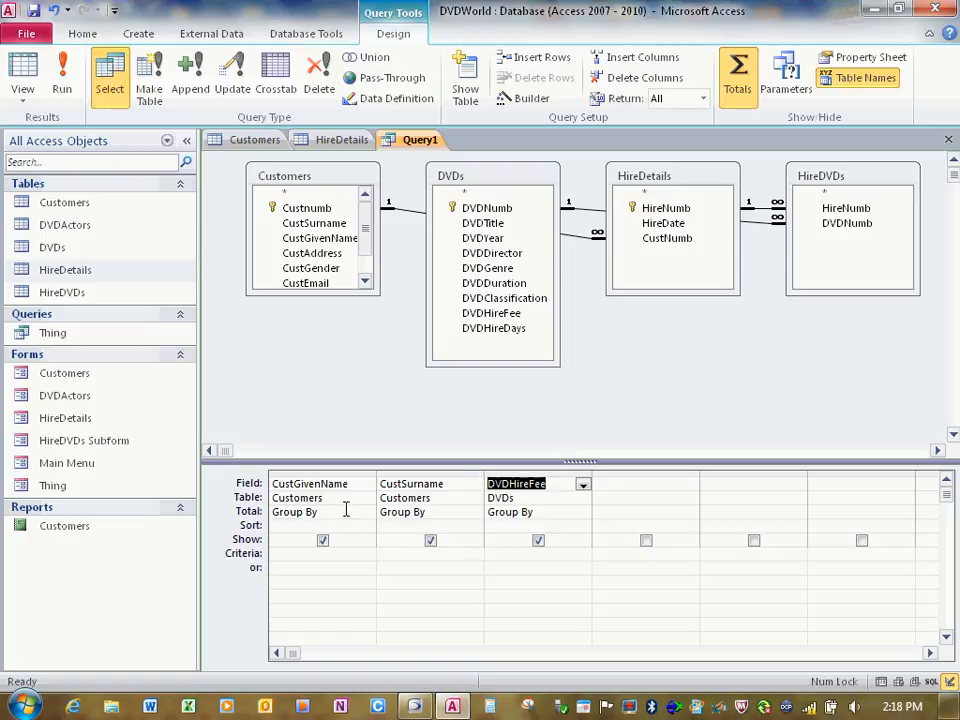
click(551, 513)
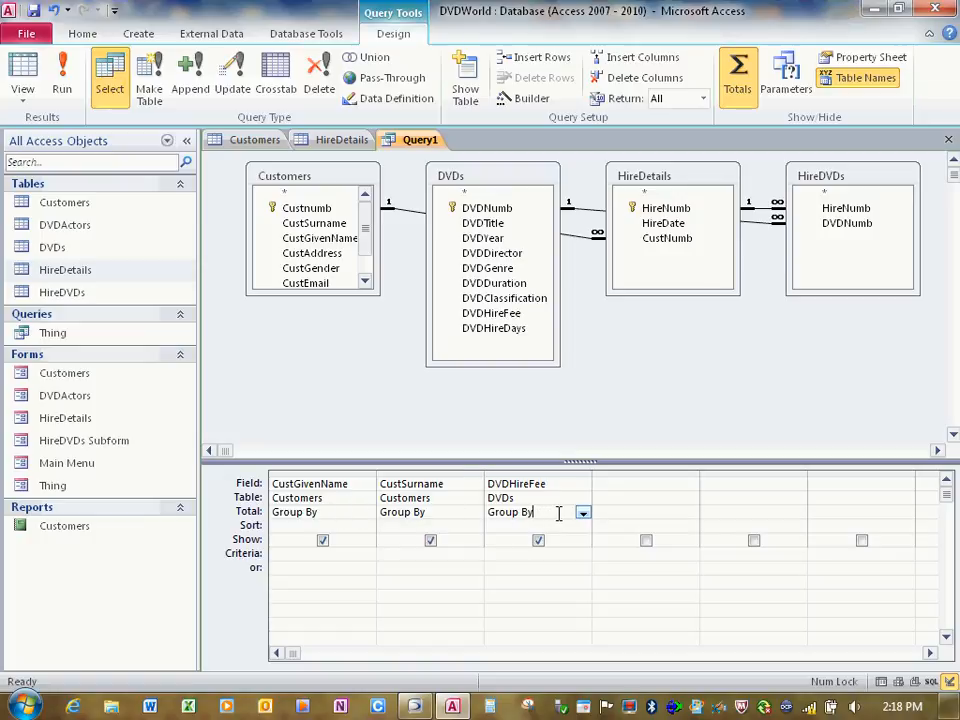
click(583, 514)
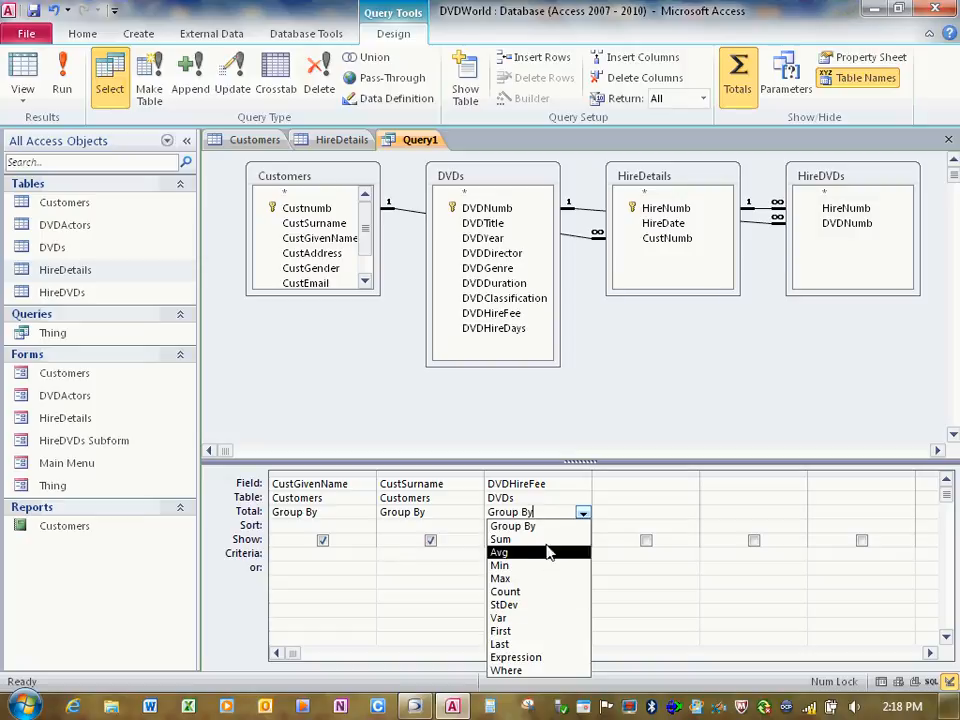
click(503, 540)
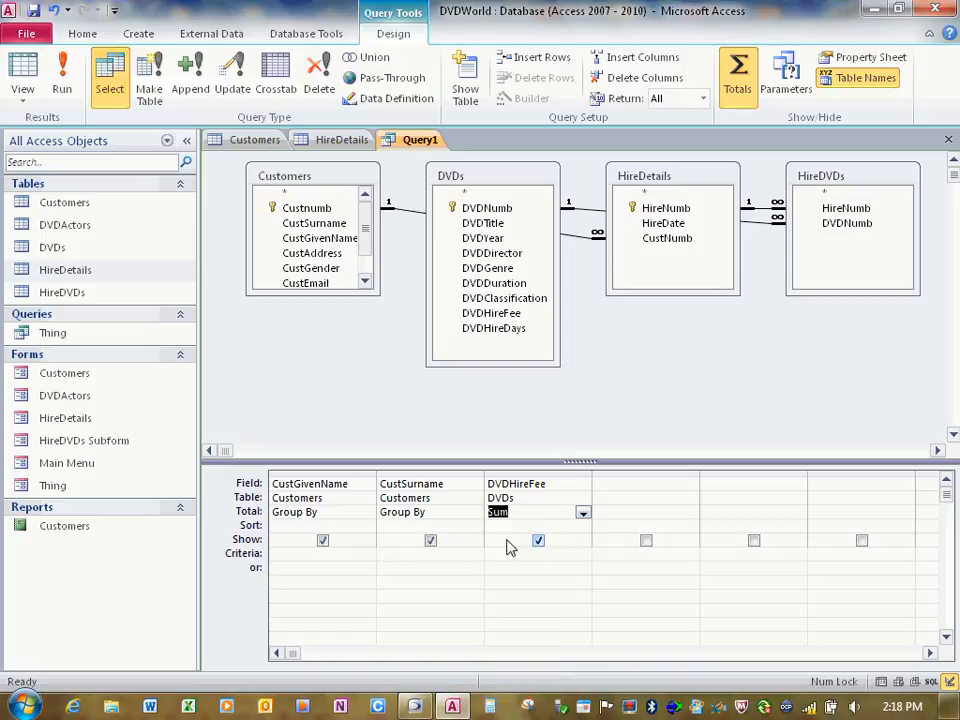
click(22, 78)
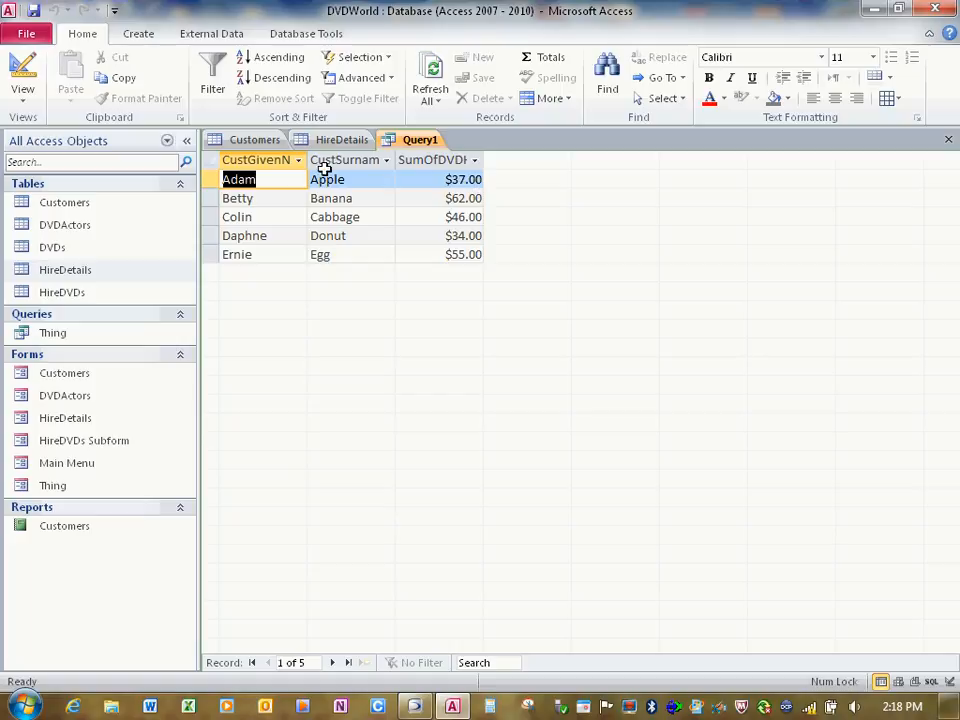
Sort the summed DVDHireFee column in descending order in the query design and run the query
click(22, 95)
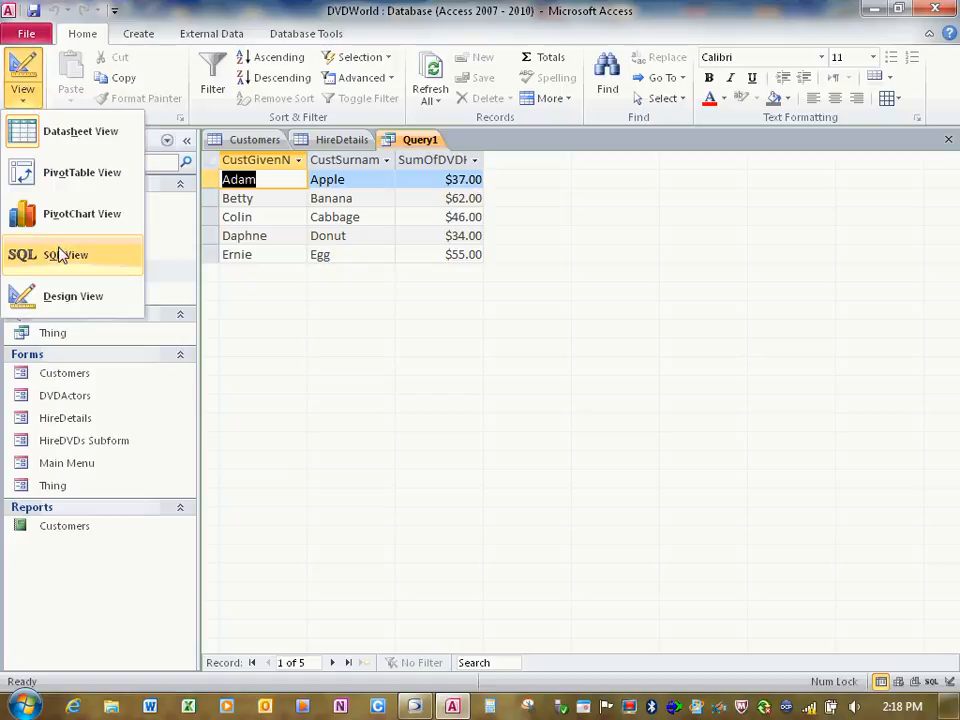
click(68, 296)
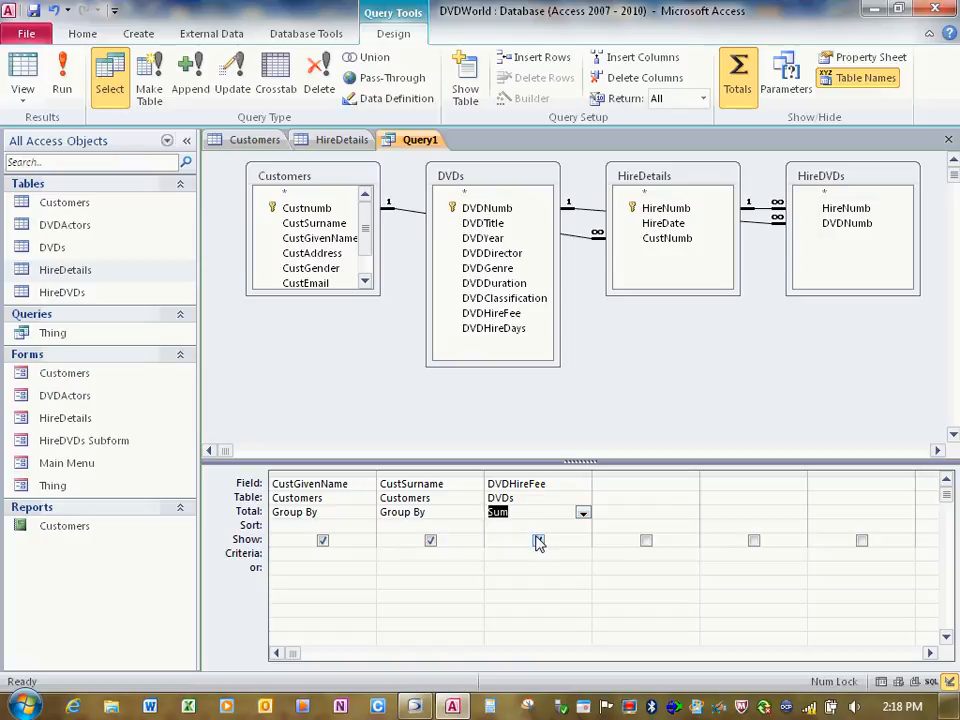
click(583, 528)
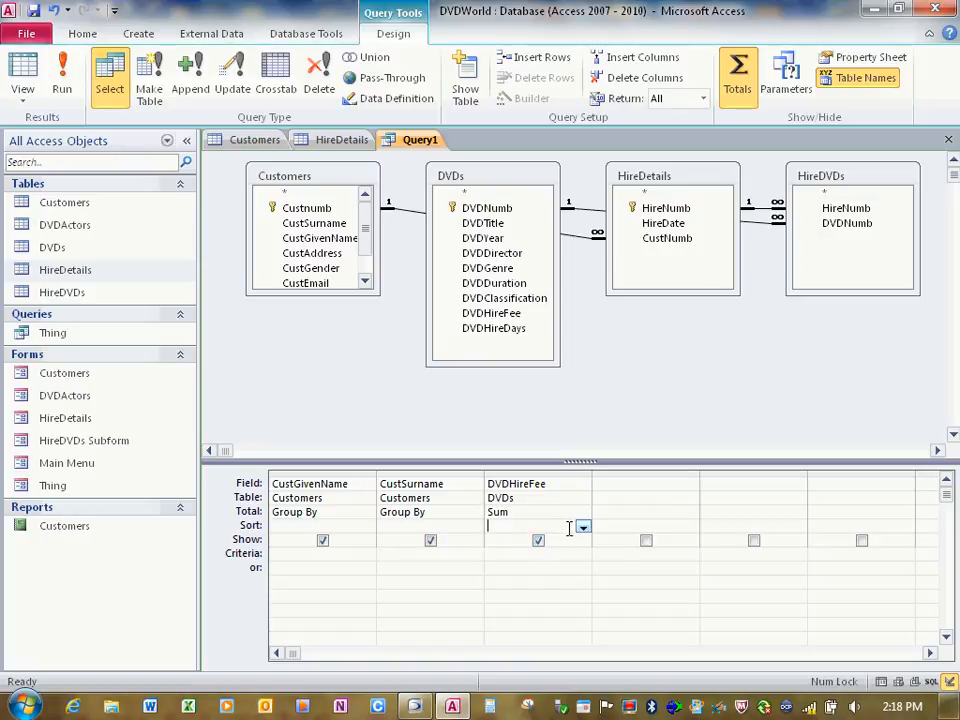
click(583, 527)
click(545, 558)
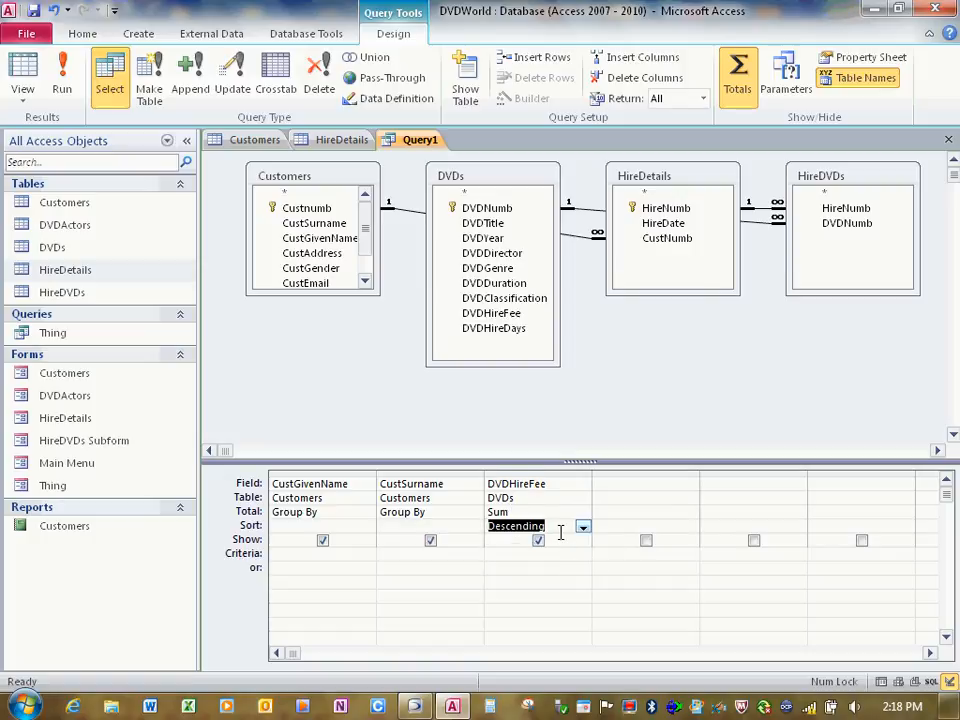
click(58, 80)
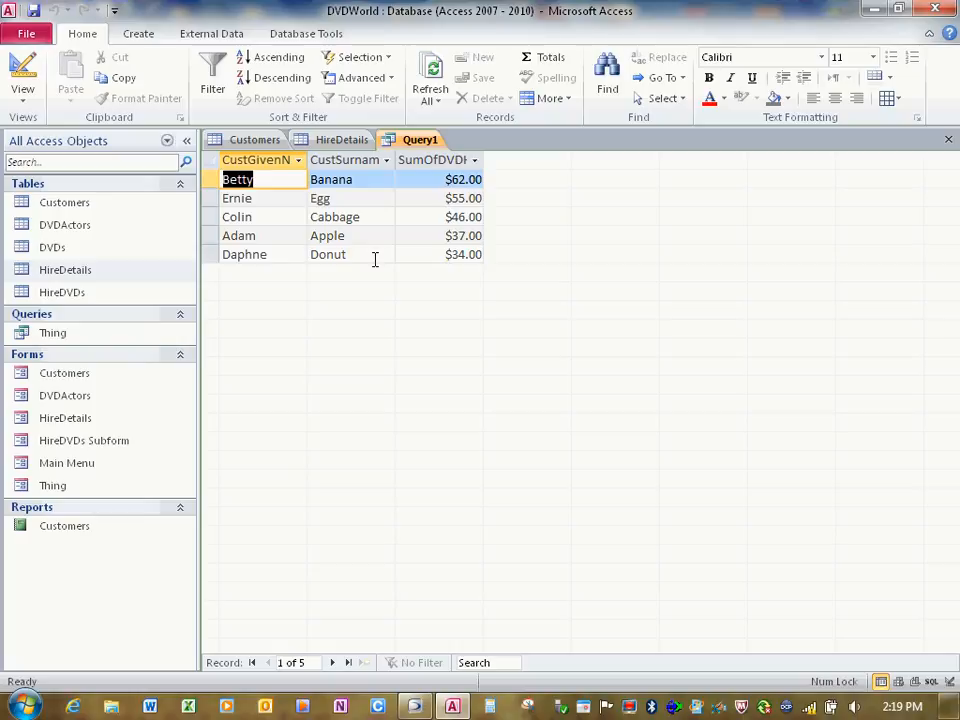
Save the query under its default name, Query1
right_click(424, 142)
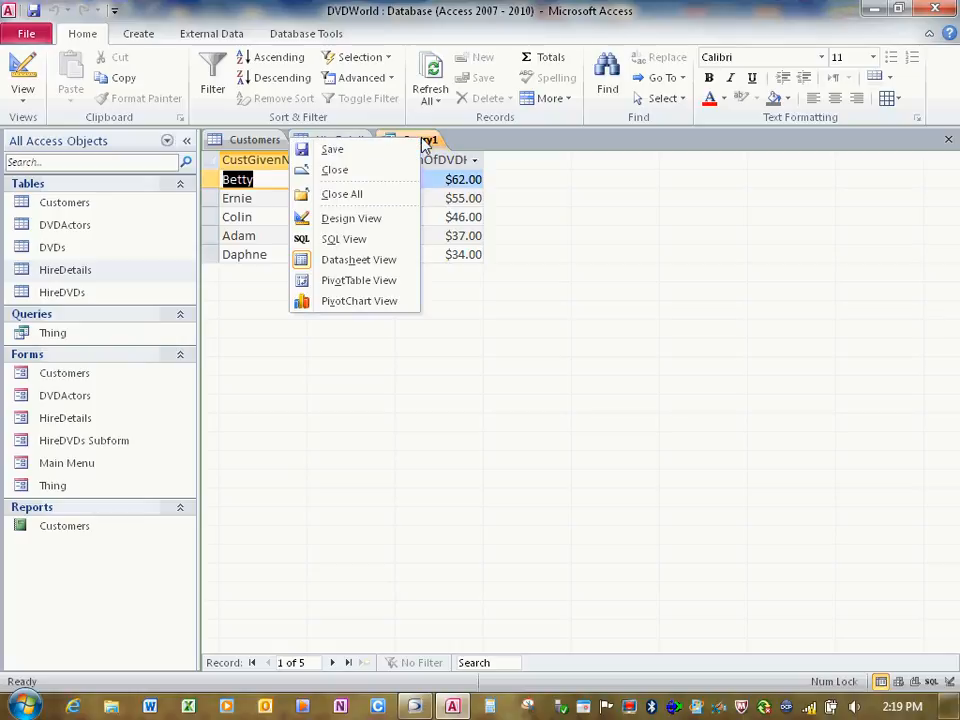
click(344, 156)
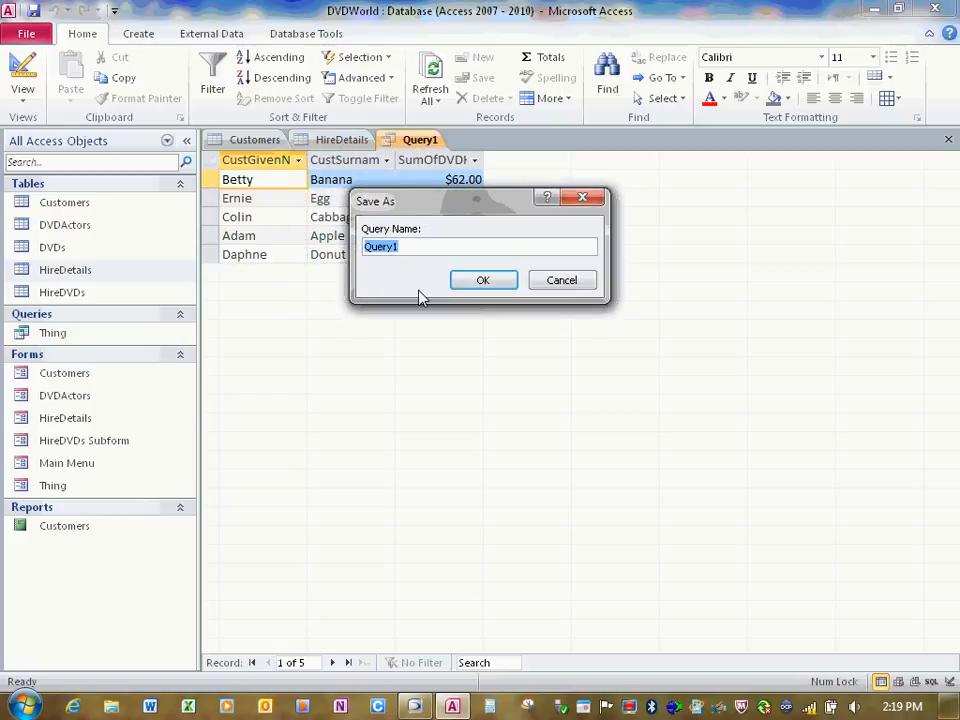
click(484, 282)
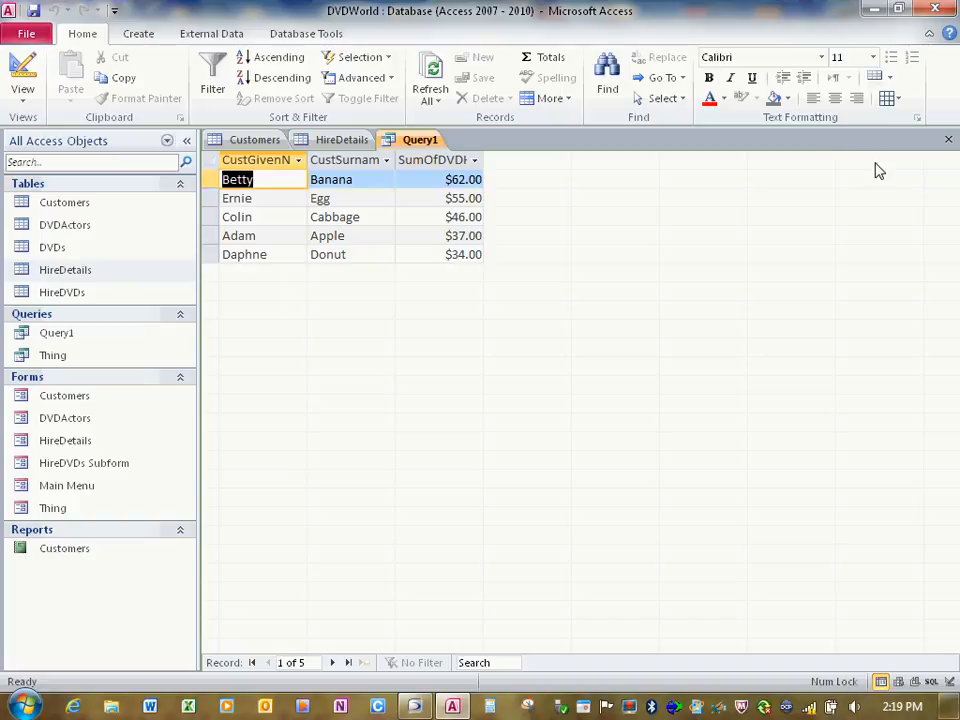
Close the query and the open HireDetails and Customers tables
click(949, 143)
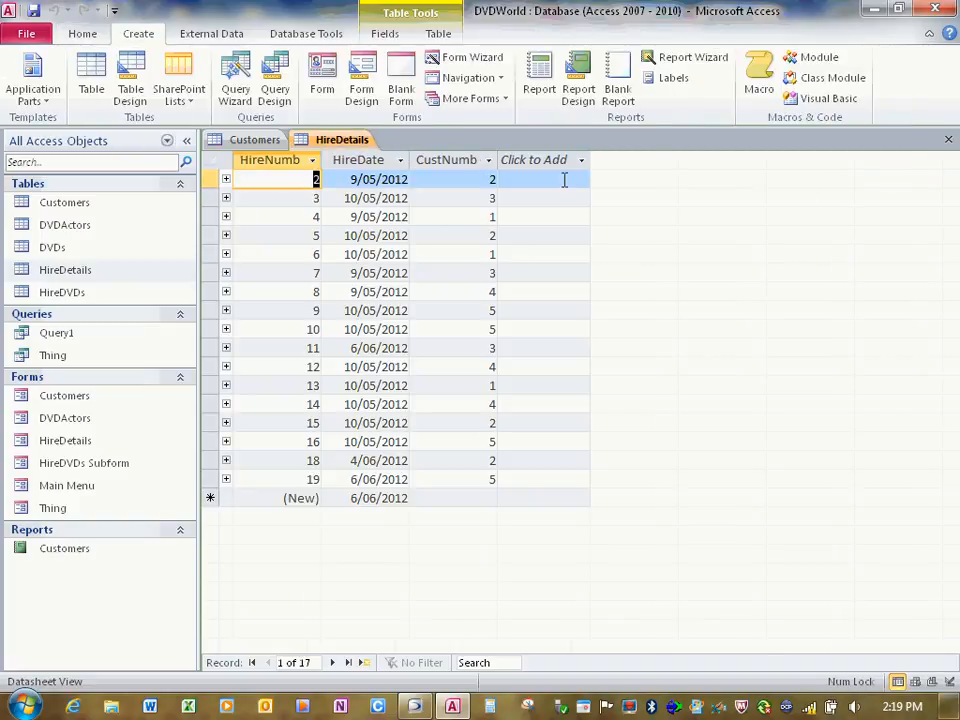
click(949, 143)
click(949, 143)
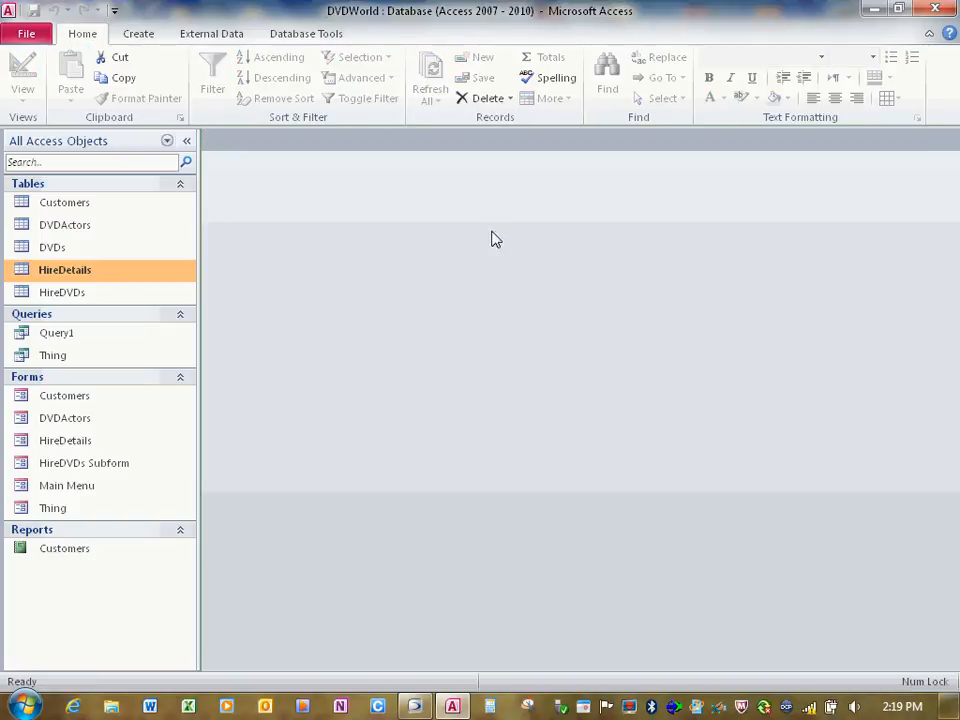
Start a new form with the Form Wizard and include all fields from Query1
click(139, 36)
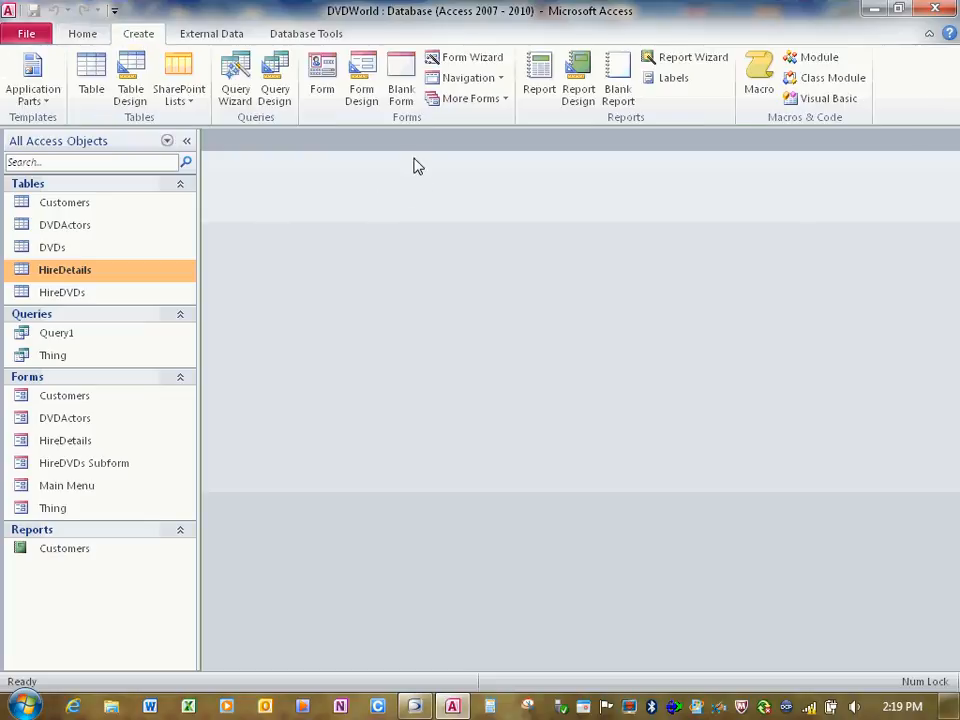
click(485, 58)
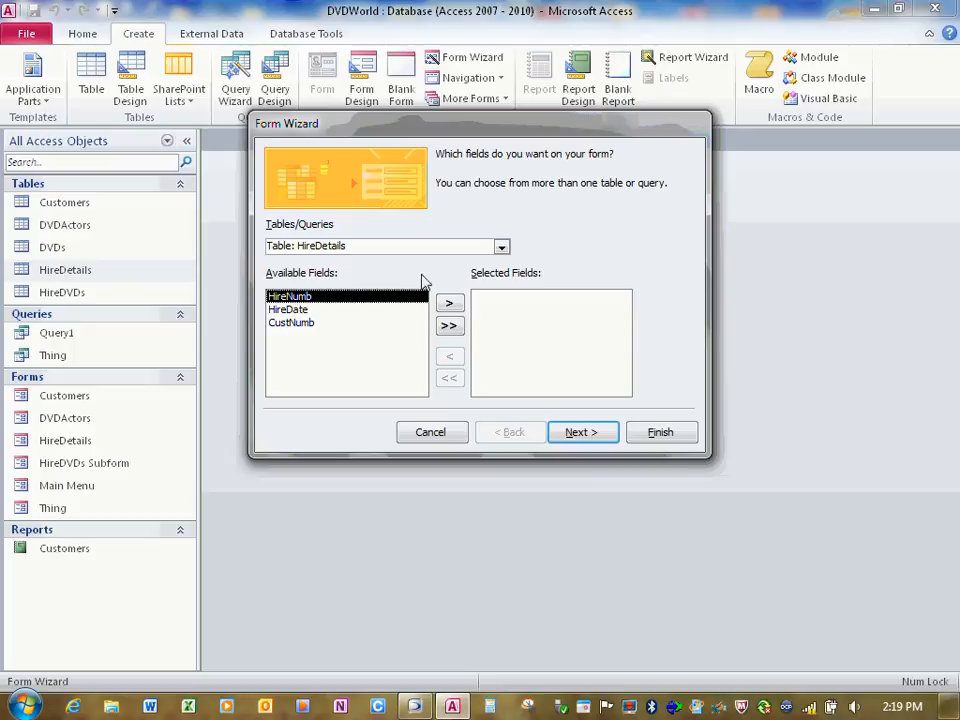
click(501, 248)
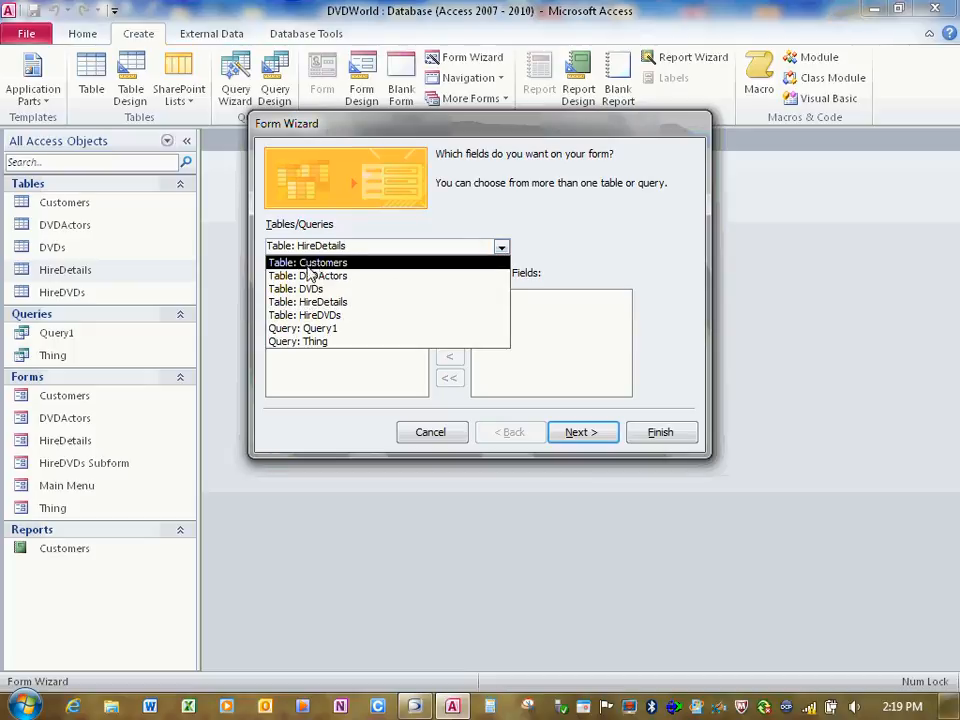
click(326, 329)
click(449, 325)
Give the form a tabular layout, finish it under the default title Query1, and close the opened form
click(572, 432)
click(557, 234)
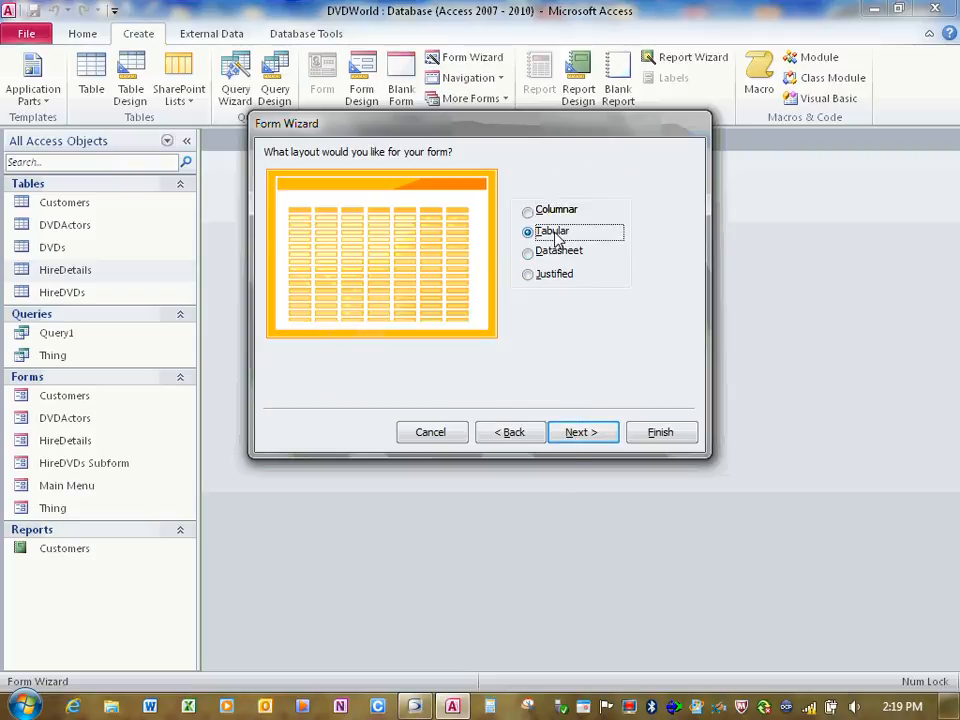
click(580, 433)
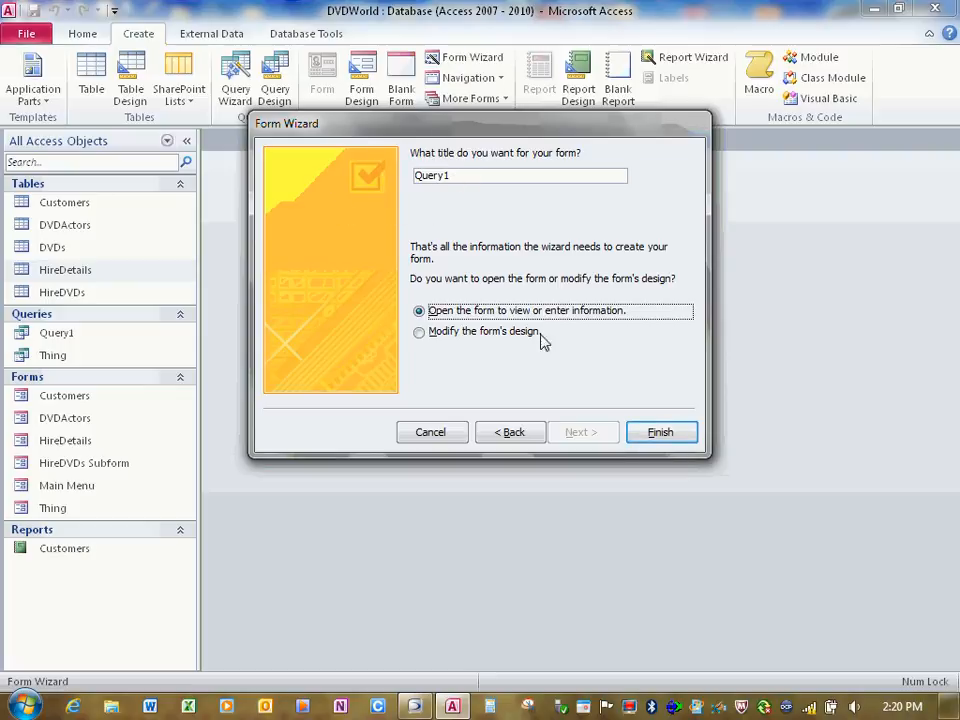
click(661, 437)
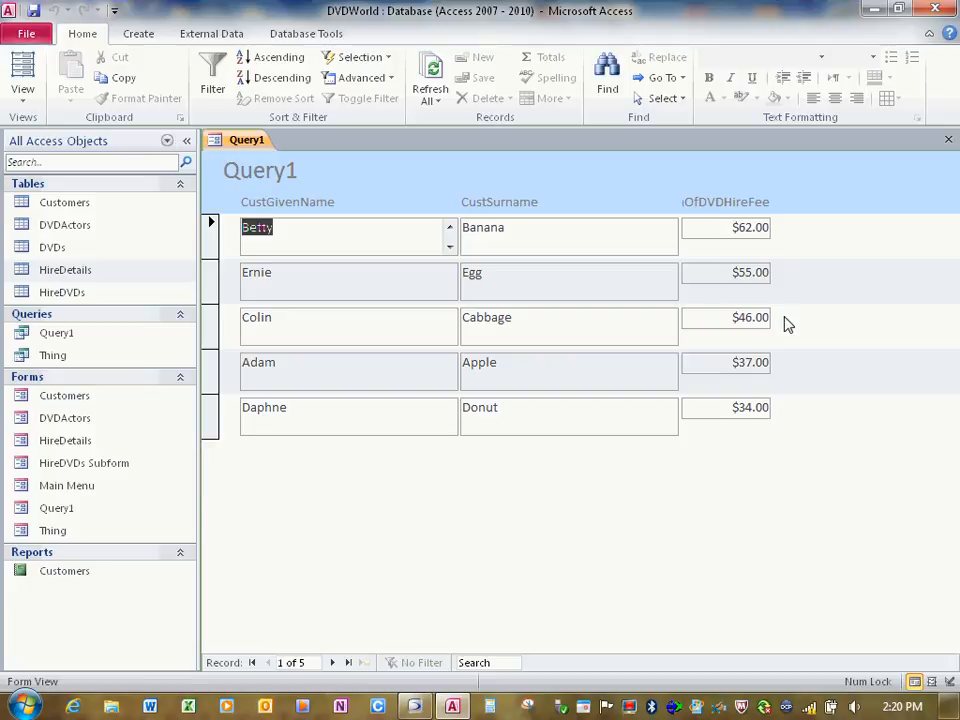
click(946, 140)
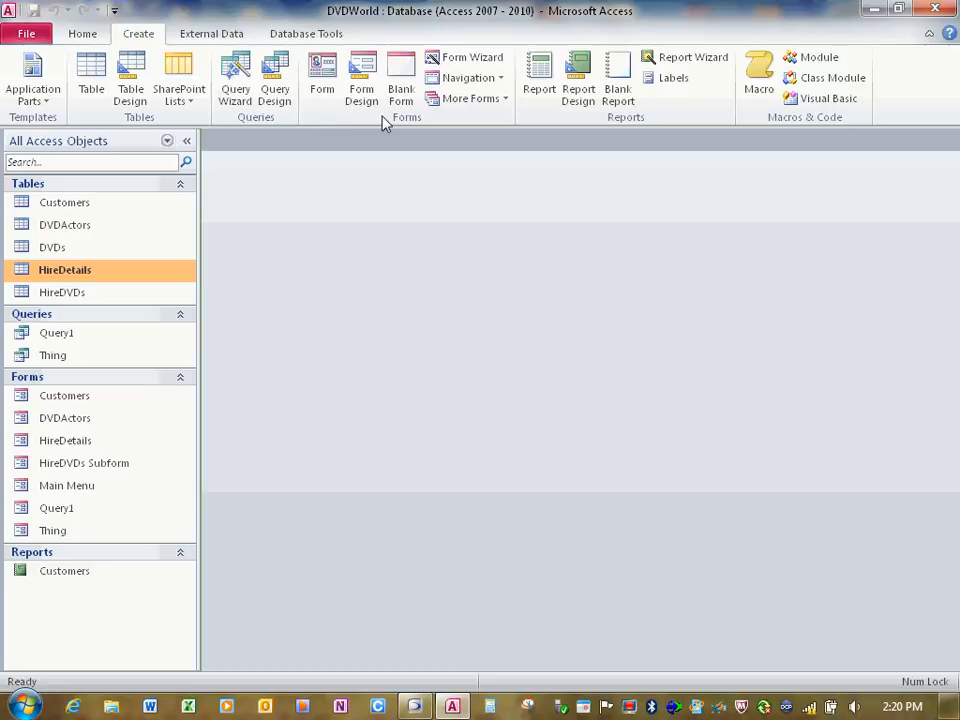
Start a new report with the Report Wizard and include all fields from Query1
click(688, 59)
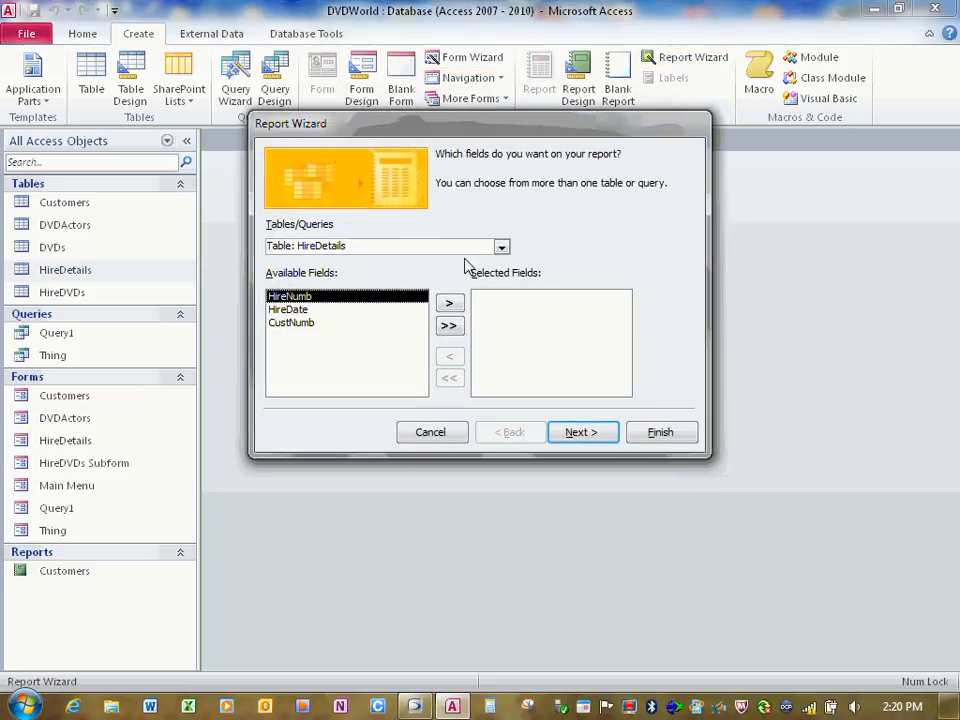
click(501, 246)
click(355, 329)
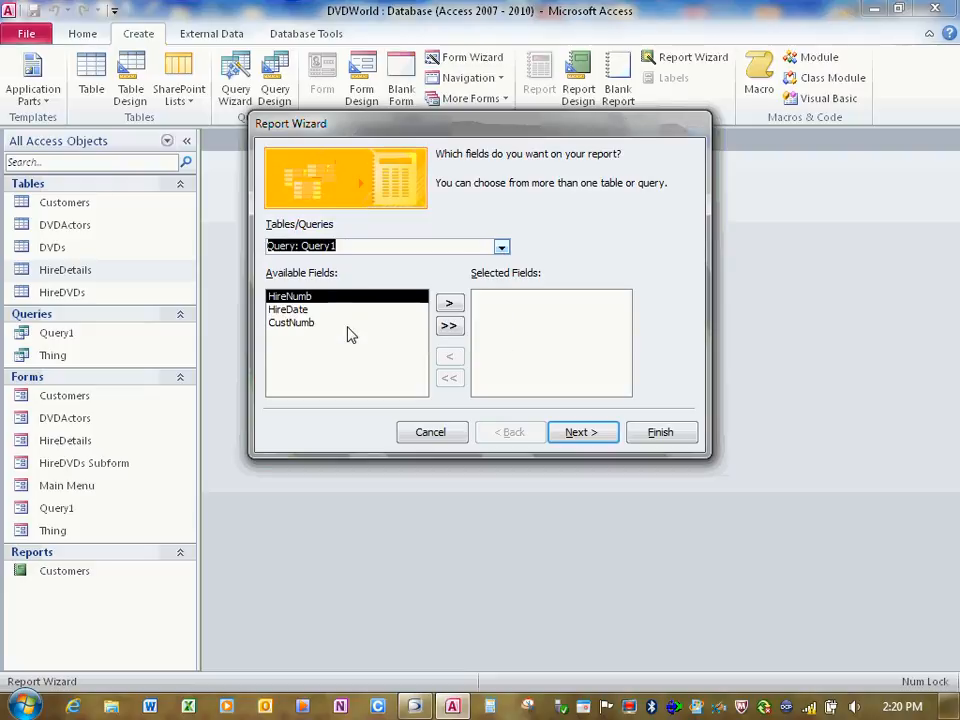
click(449, 325)
click(603, 432)
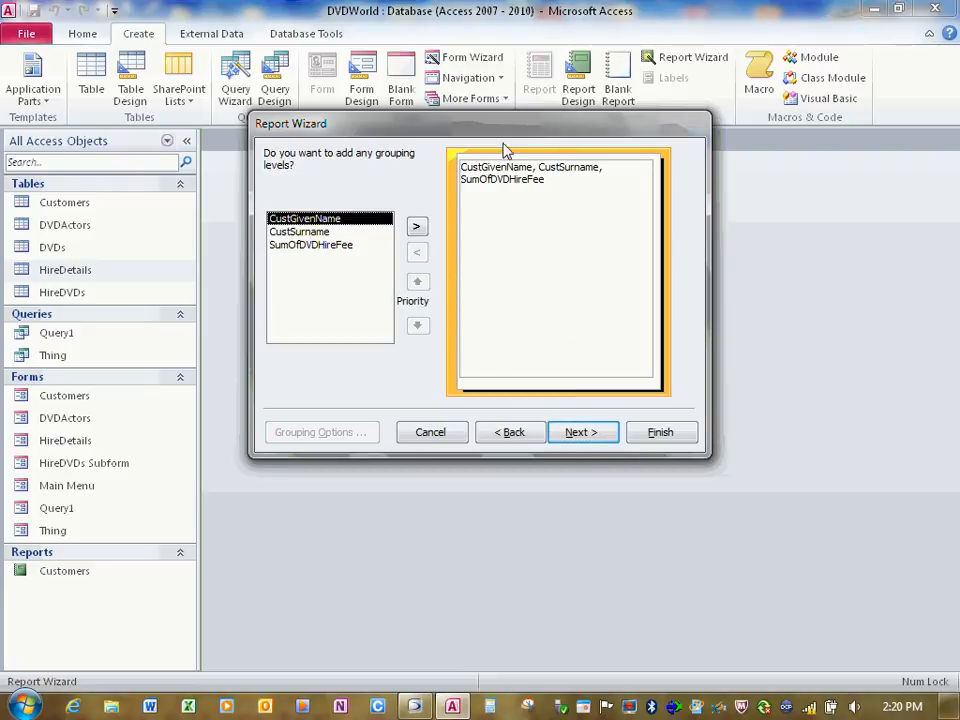
Leave the report without grouping levels and sort its records by SumOfDVDHireFee in descending order
click(312, 231)
click(315, 245)
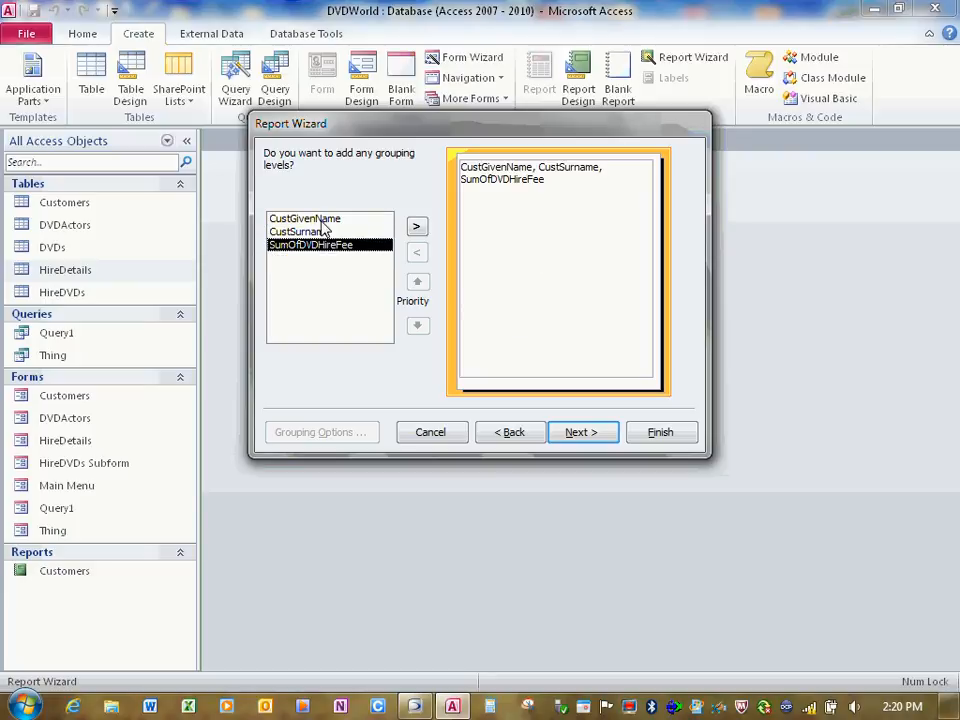
click(320, 219)
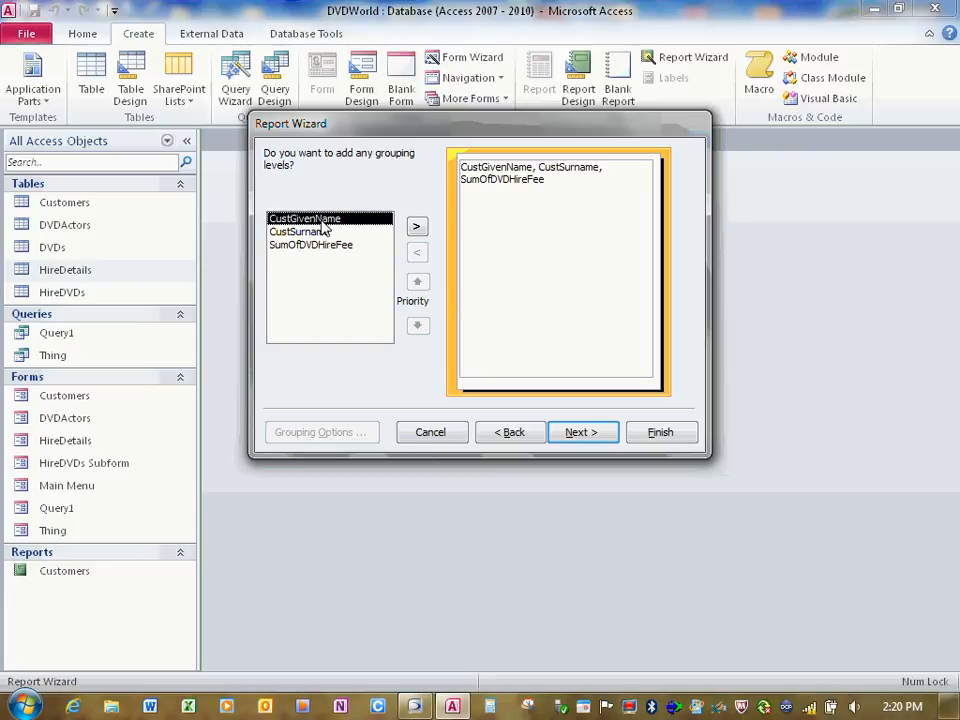
click(589, 432)
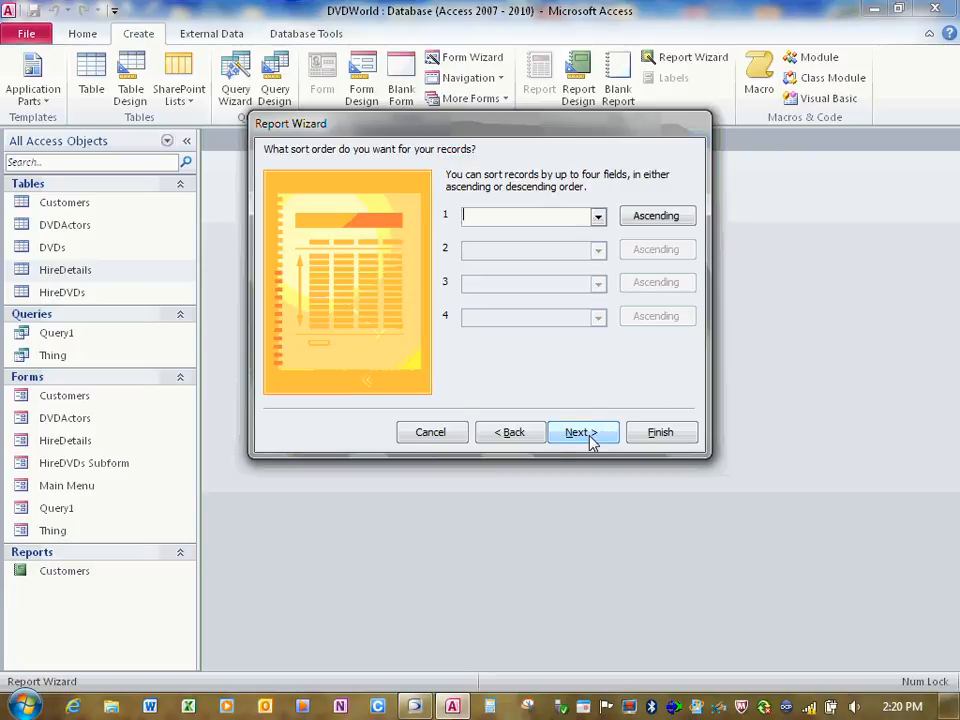
click(599, 218)
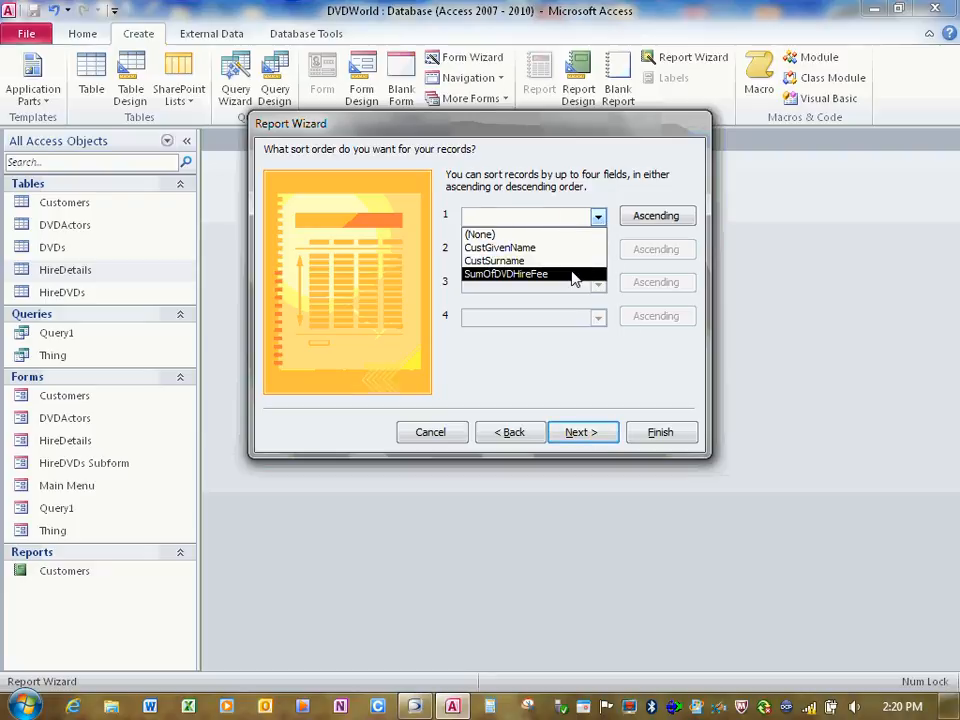
click(575, 274)
click(645, 218)
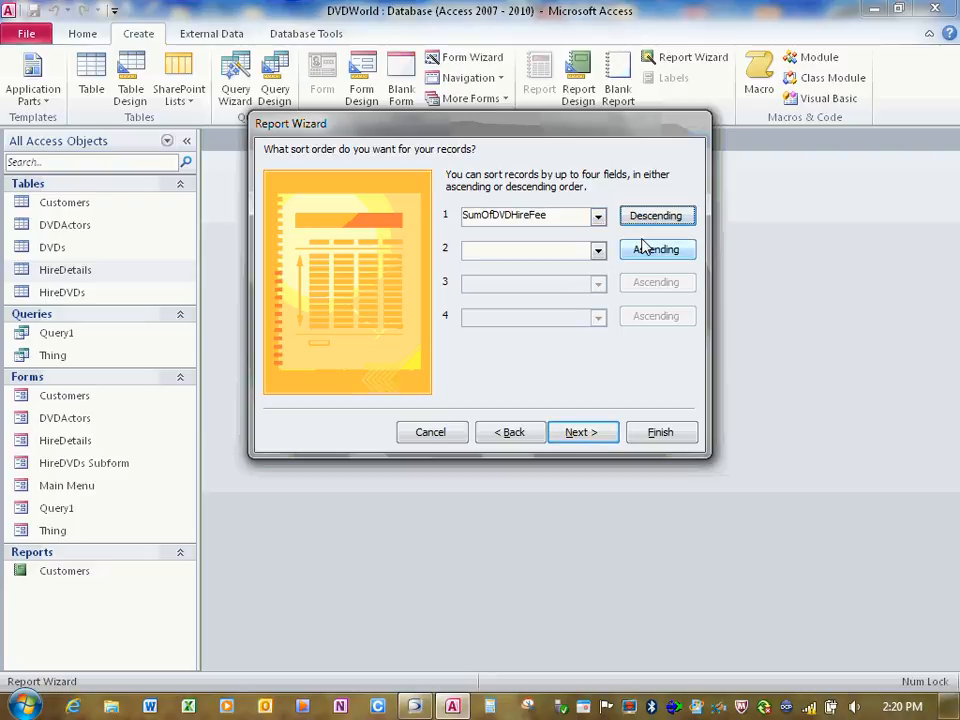
click(589, 433)
Keep the tabular portrait layout, finish the report under its default title, and close its preview
click(589, 435)
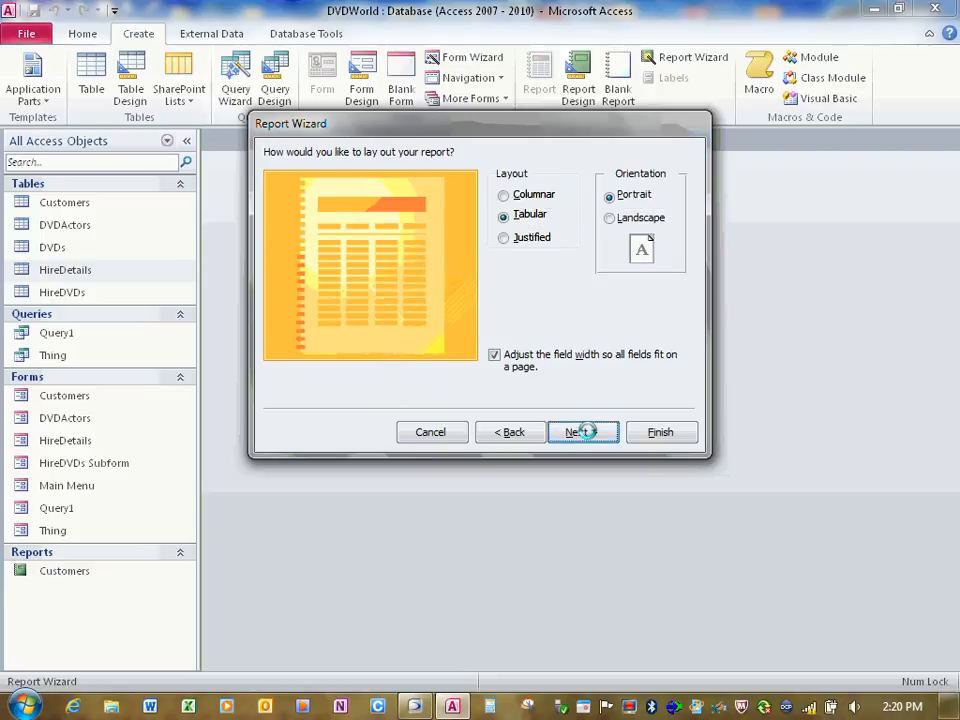
click(662, 434)
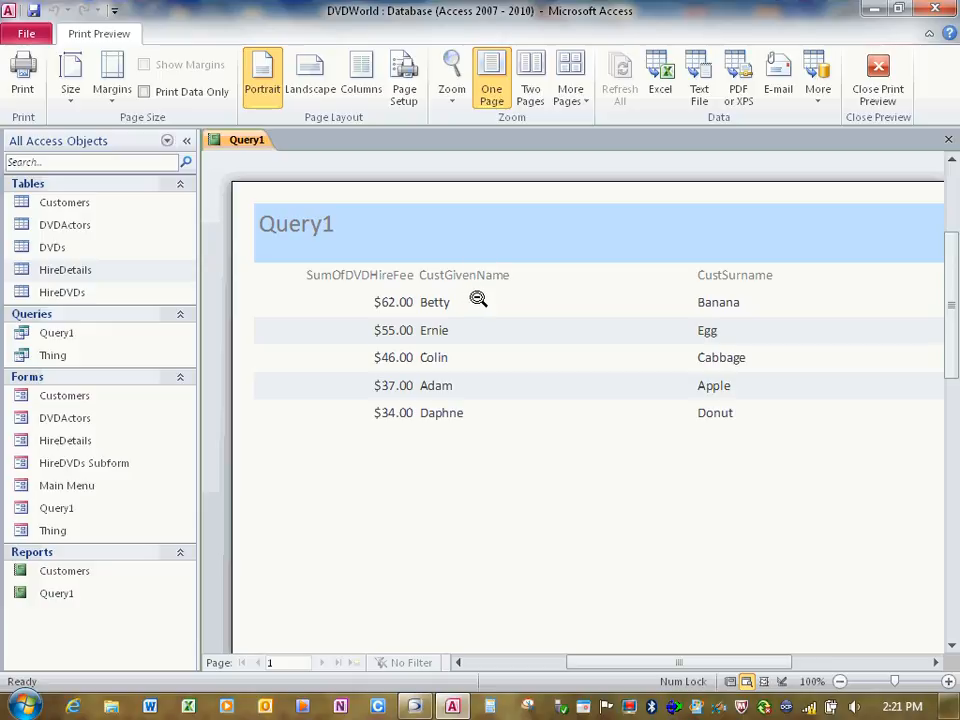
click(947, 140)
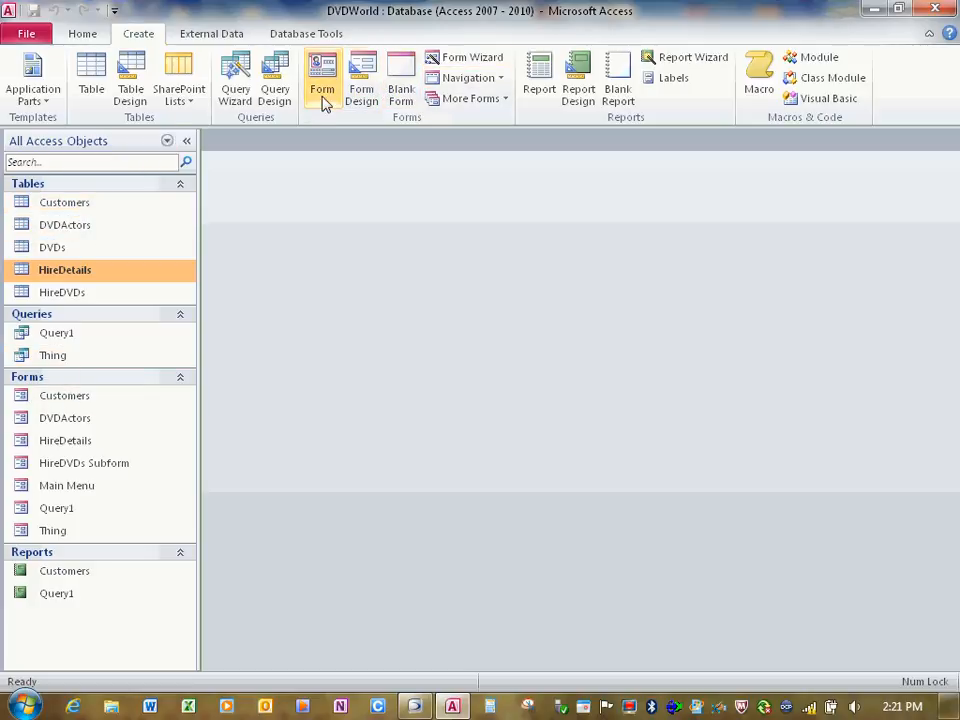
Start a query design with the Customers, DVDs, HireDetails and HireDVDs tables, and enlarge the Customers and DVDs lists to show all their fields
click(275, 88)
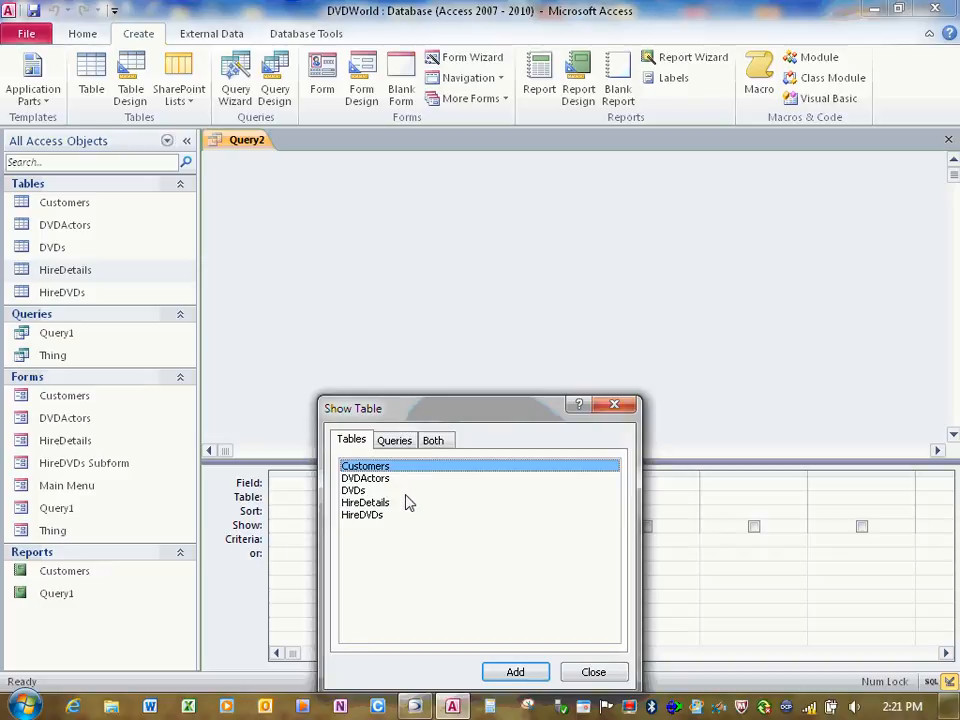
ctrl+click(377, 490)
ctrl+click(385, 503)
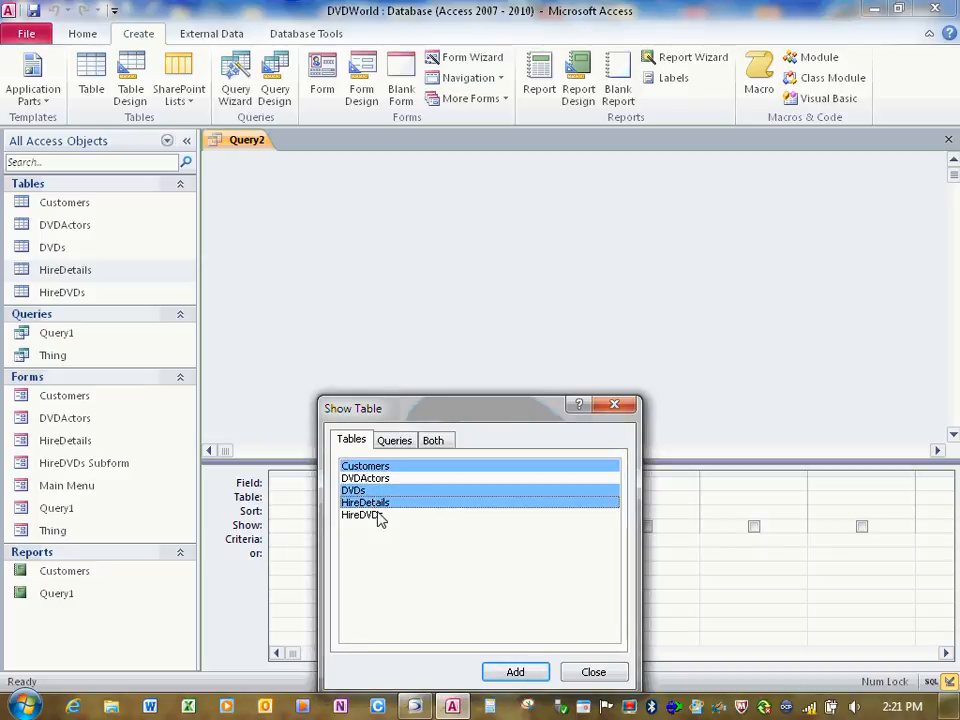
ctrl+click(380, 516)
click(516, 673)
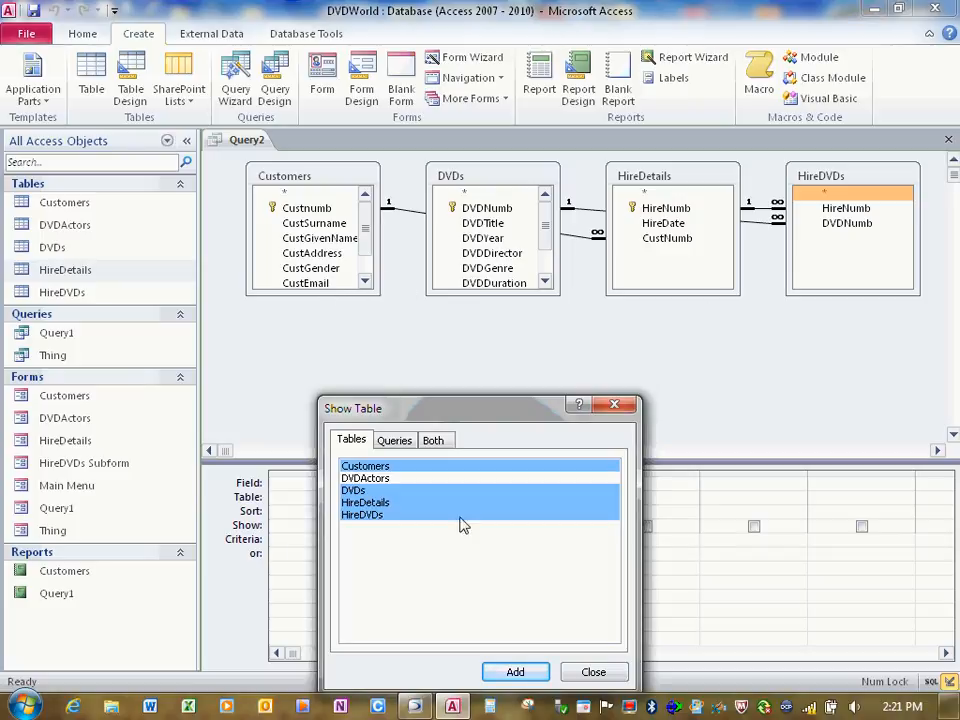
click(598, 674)
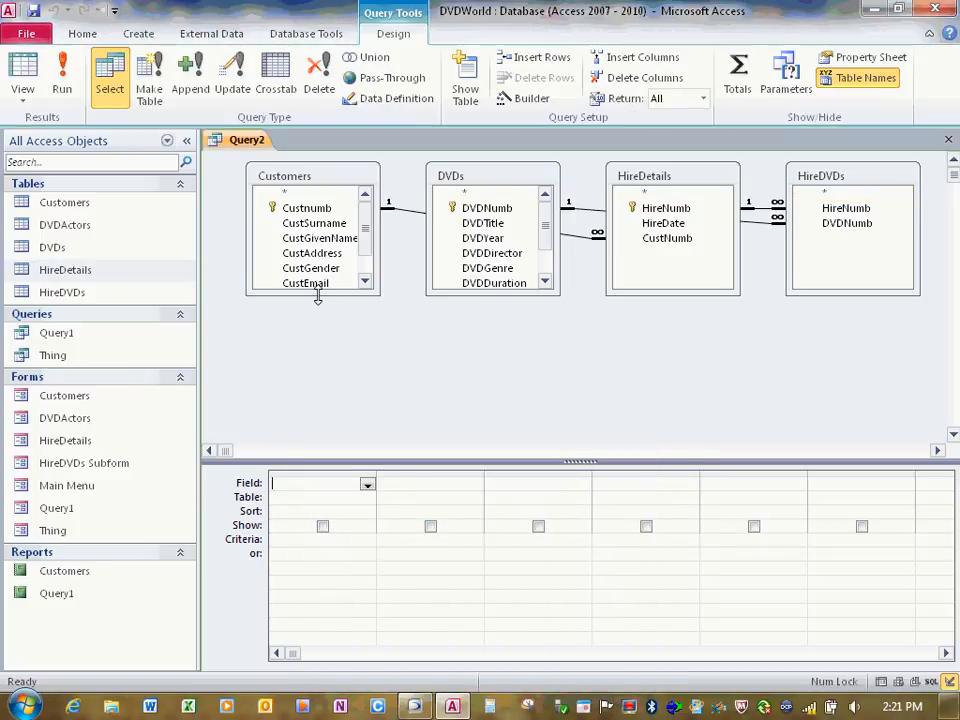
drag(317, 296, 317, 356)
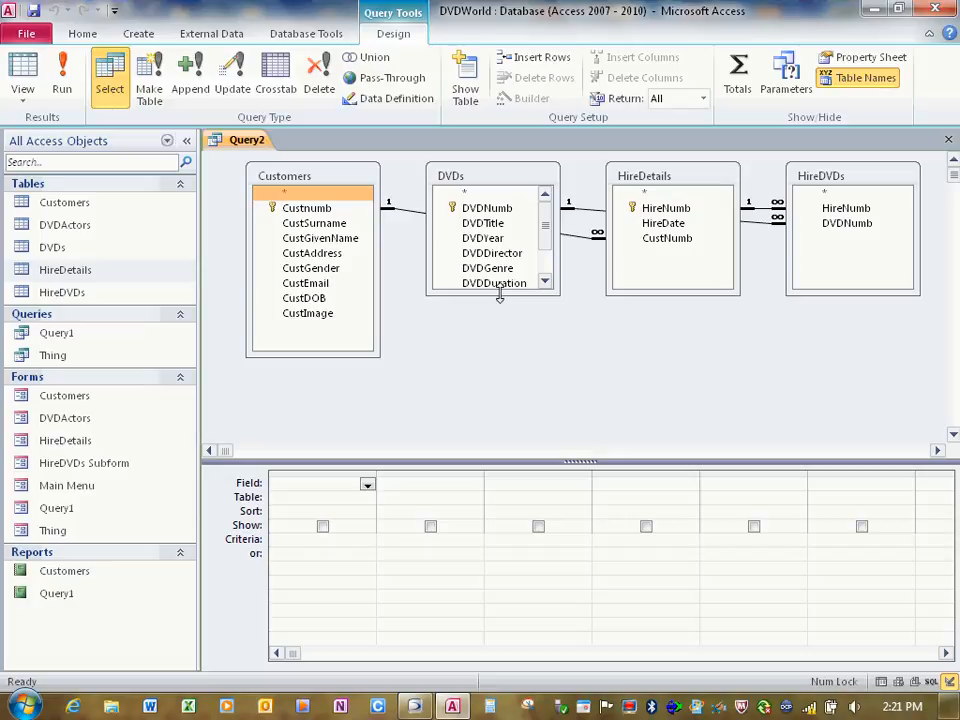
drag(499, 296, 501, 354)
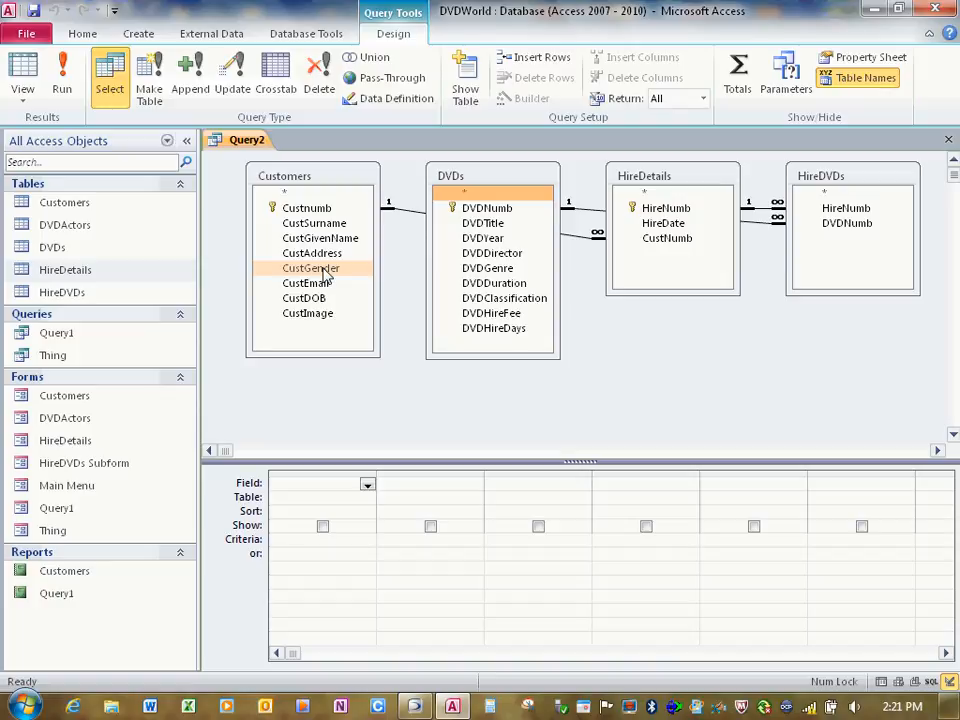
Add CustGender to the query twice, turn on totals with the second column set to Count, and display the results
drag(324, 271, 322, 490)
drag(326, 272, 413, 490)
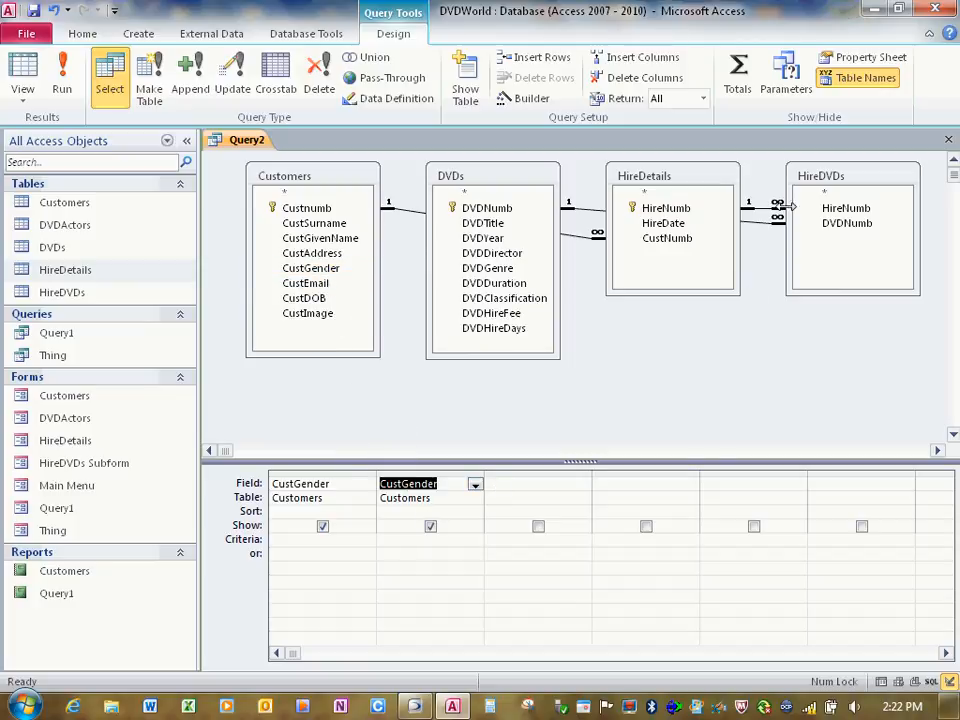
click(745, 90)
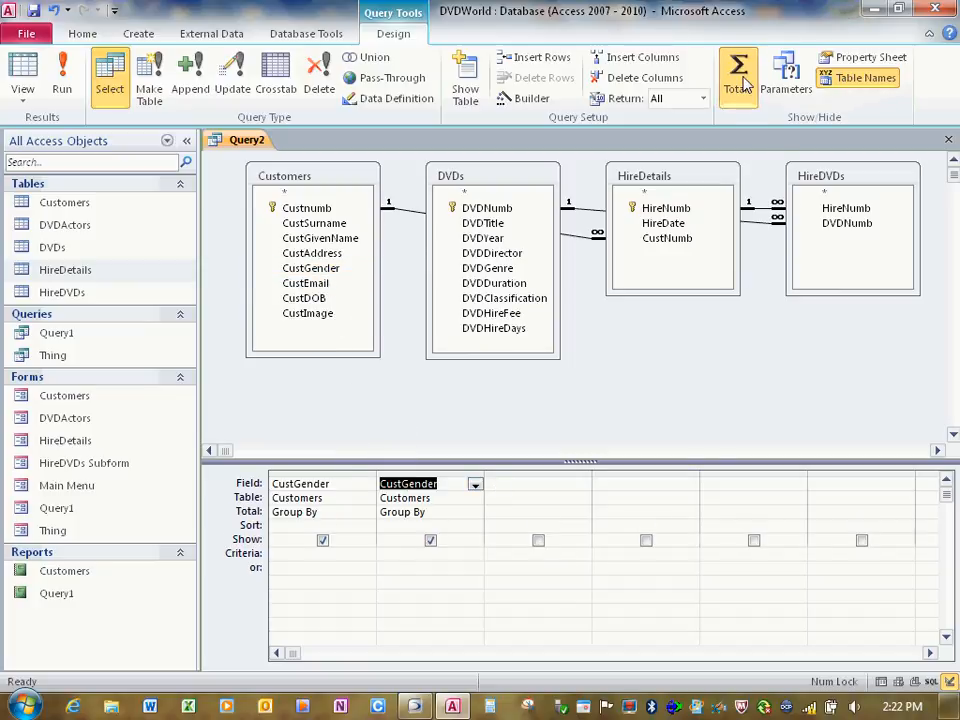
click(474, 514)
click(475, 513)
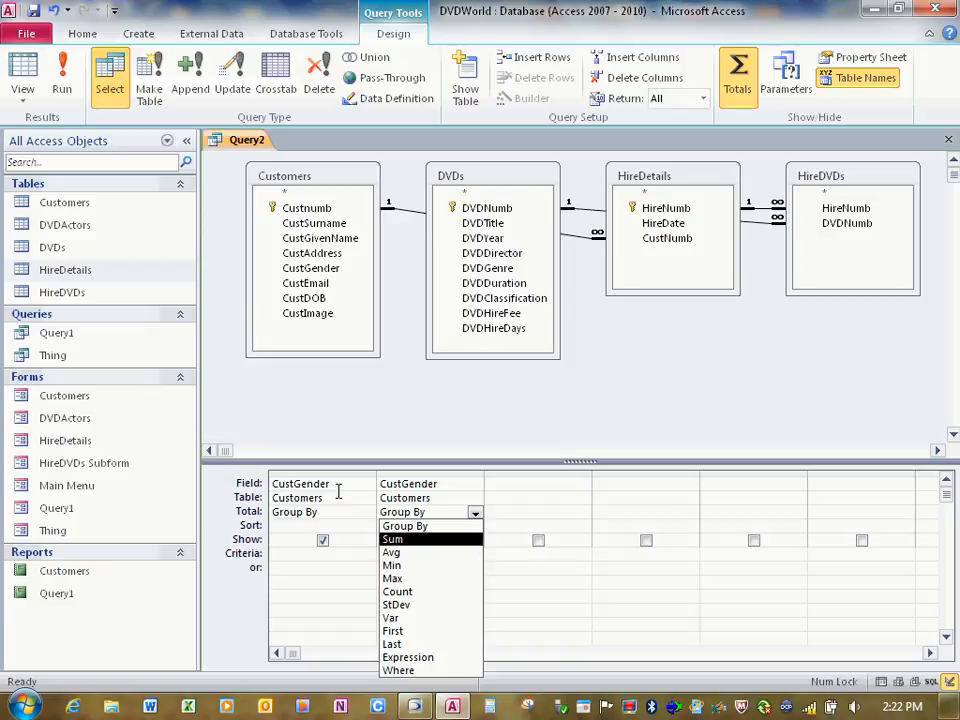
click(421, 592)
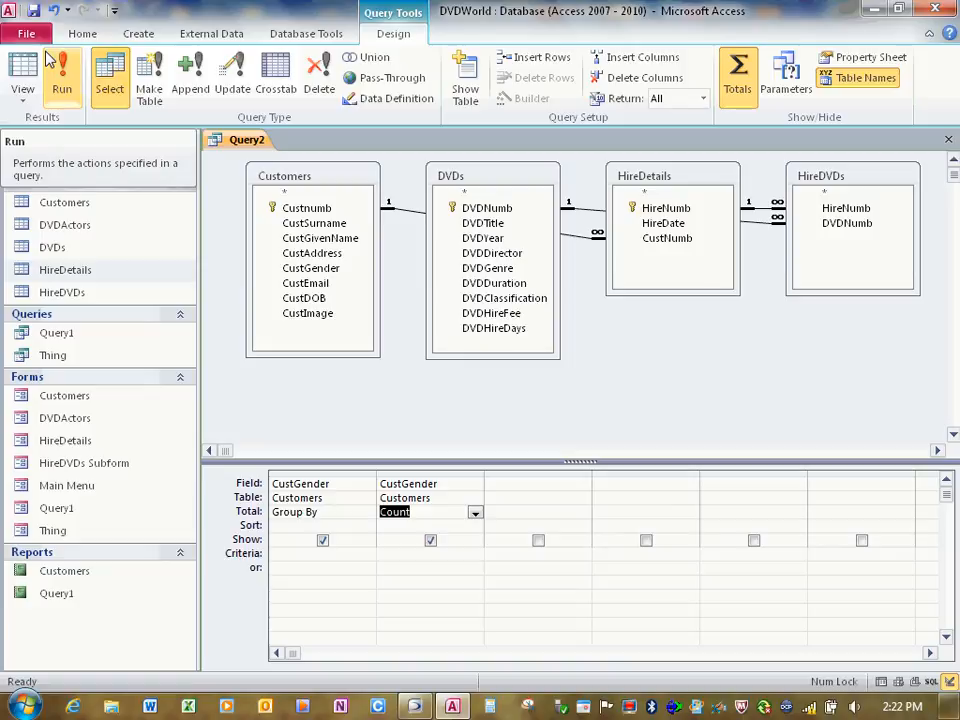
click(22, 74)
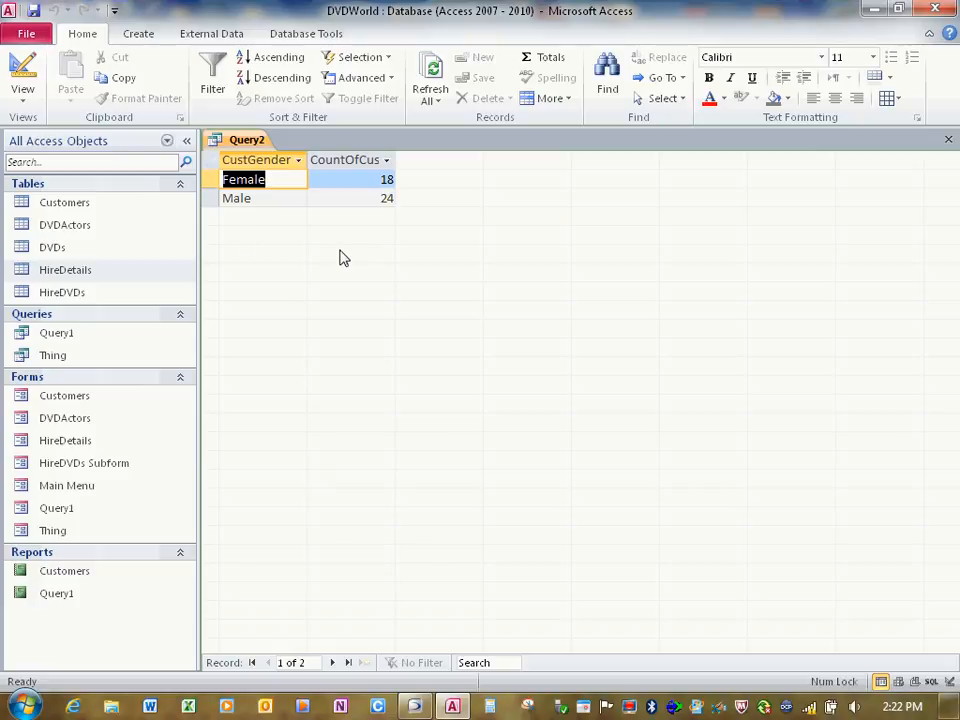
Examine the SQL statement behind the gender count query and return to its design
click(23, 100)
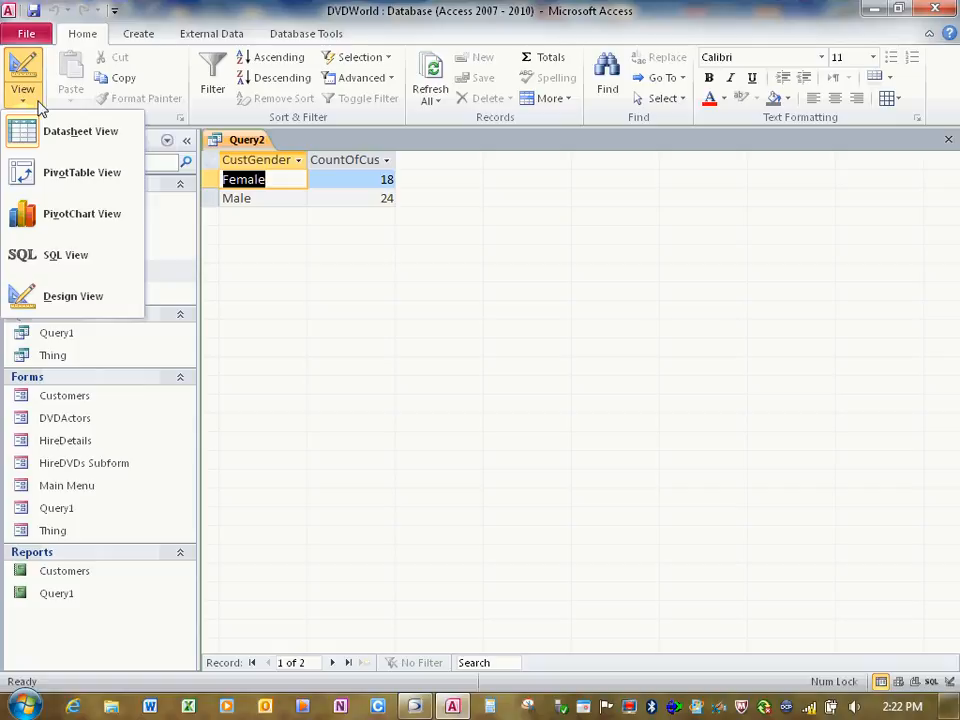
click(82, 259)
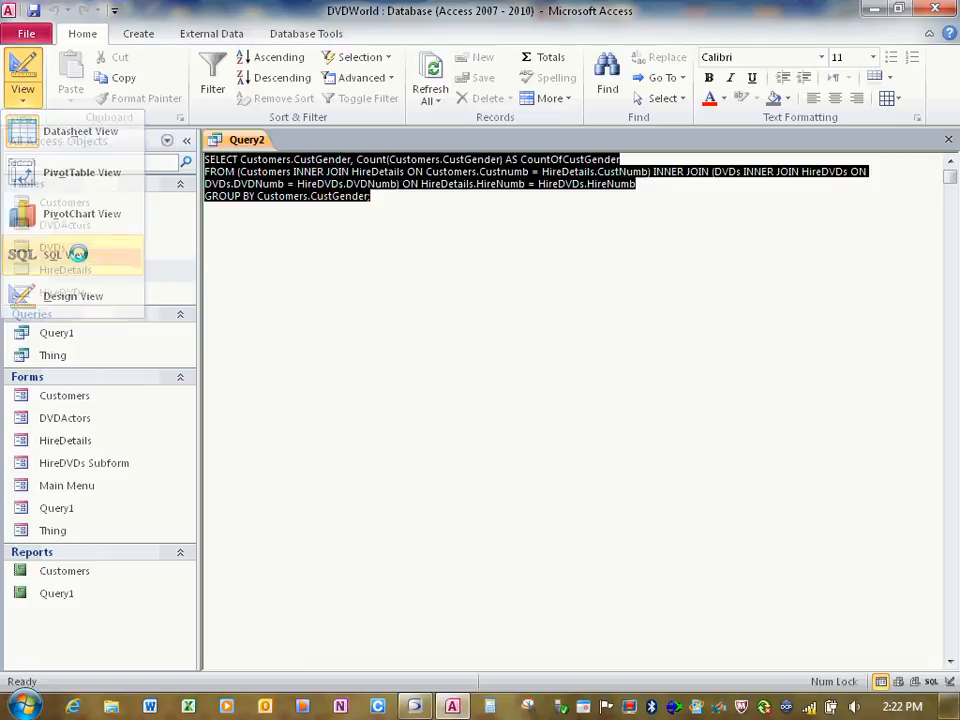
click(397, 203)
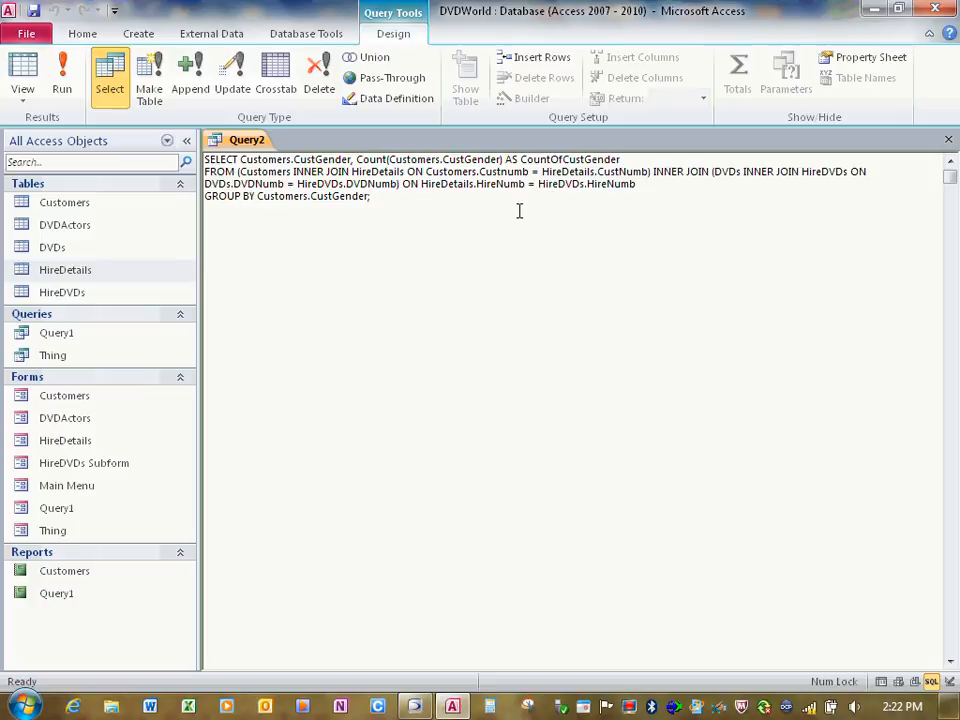
click(23, 92)
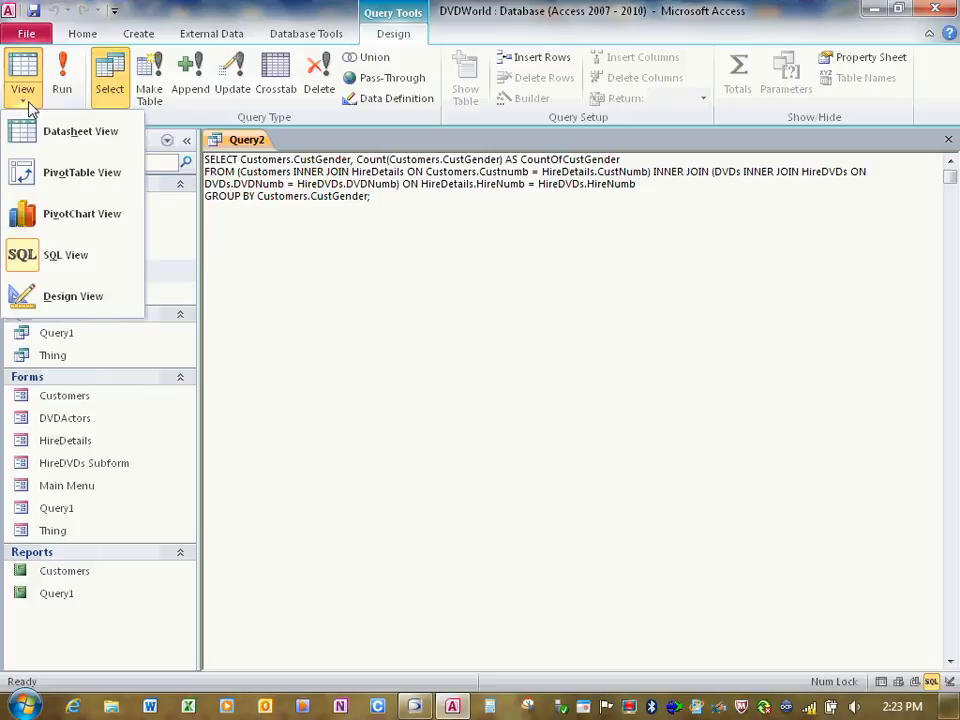
click(73, 296)
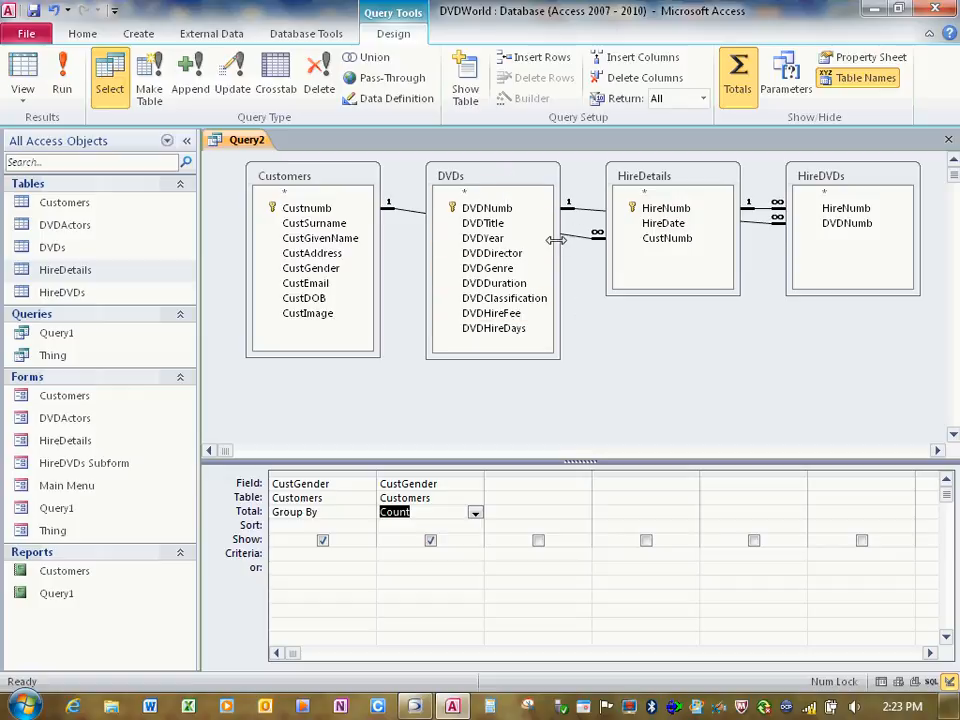
Remove the HireDVDs, HireDetails and DVDs tables from the query and display the results
click(840, 178)
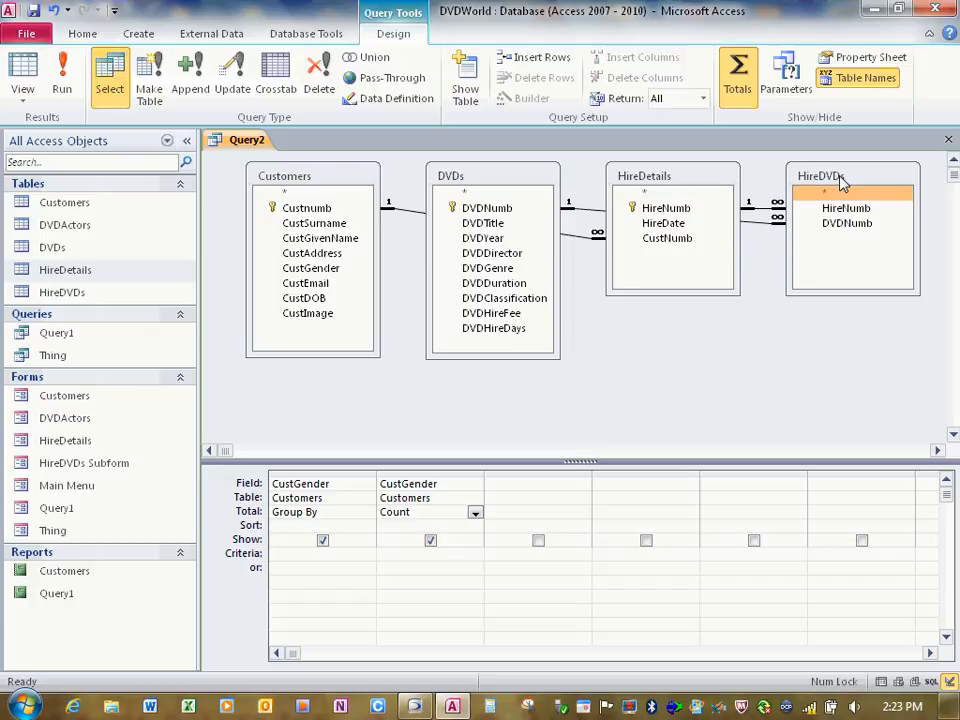
key(Delete)
click(704, 183)
key(Delete)
click(506, 177)
key(Delete)
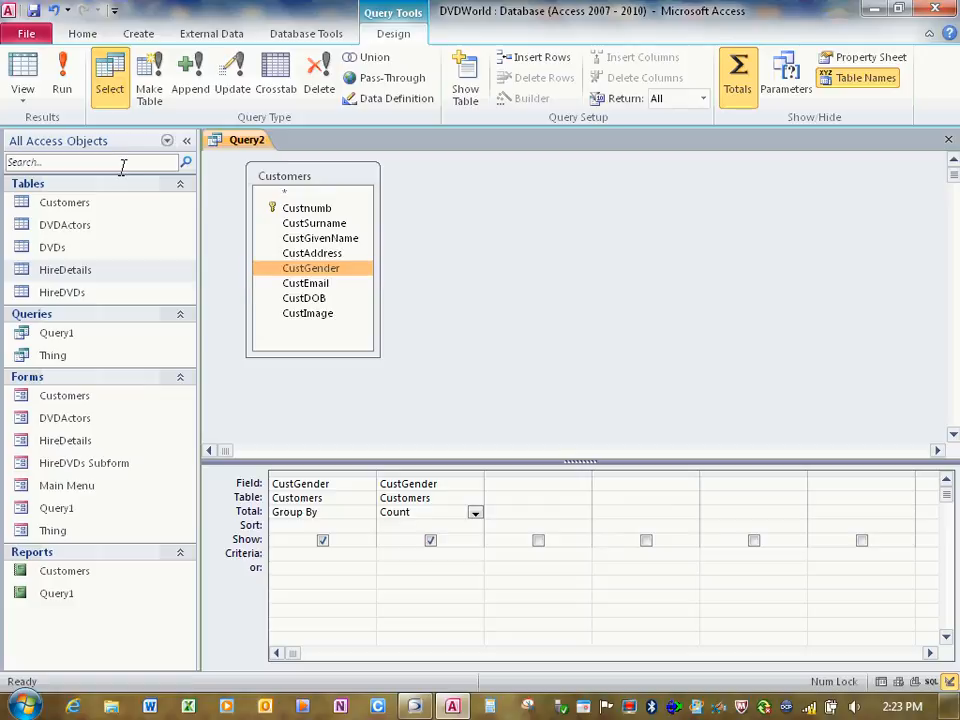
click(23, 76)
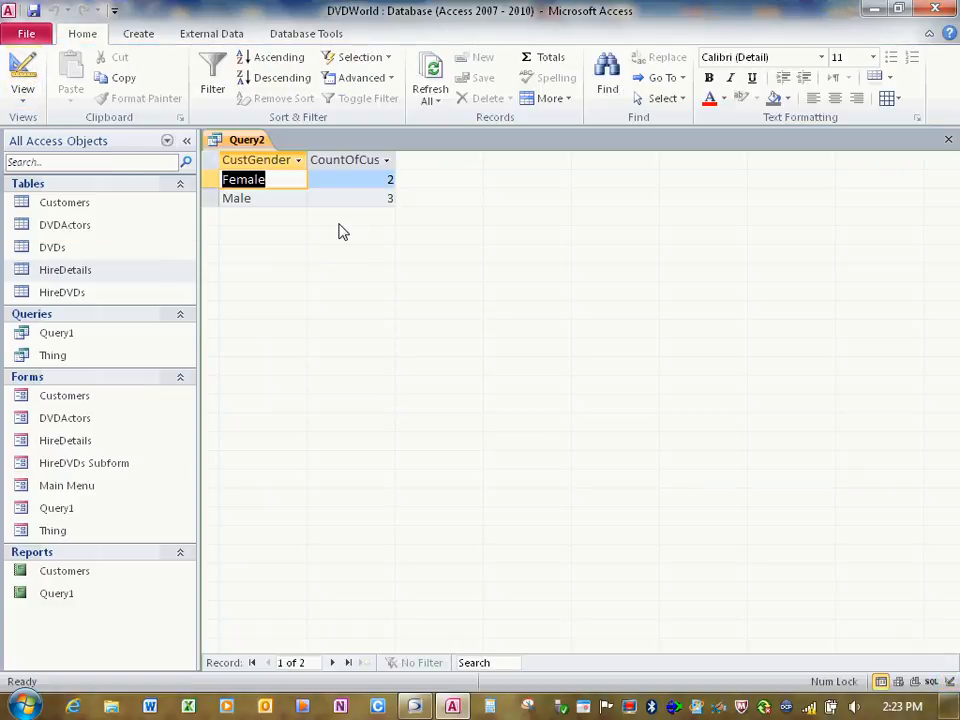